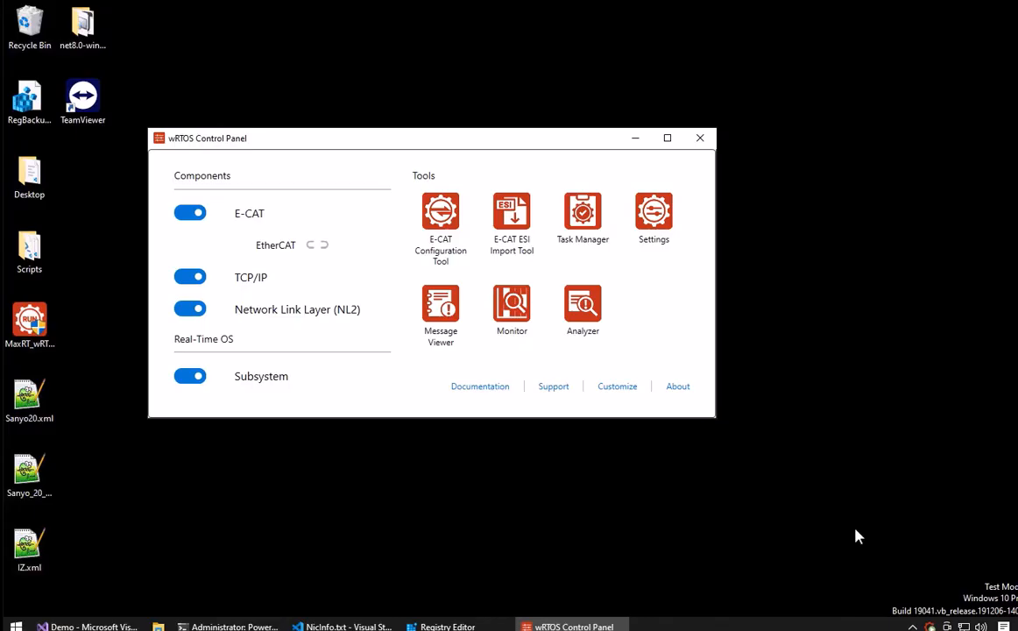
Launch the E-CAT Configuration Tool connected to the E-CAT MainDevice and create a new project.
{"action": "left_click", "coordinate": [436, 259]}
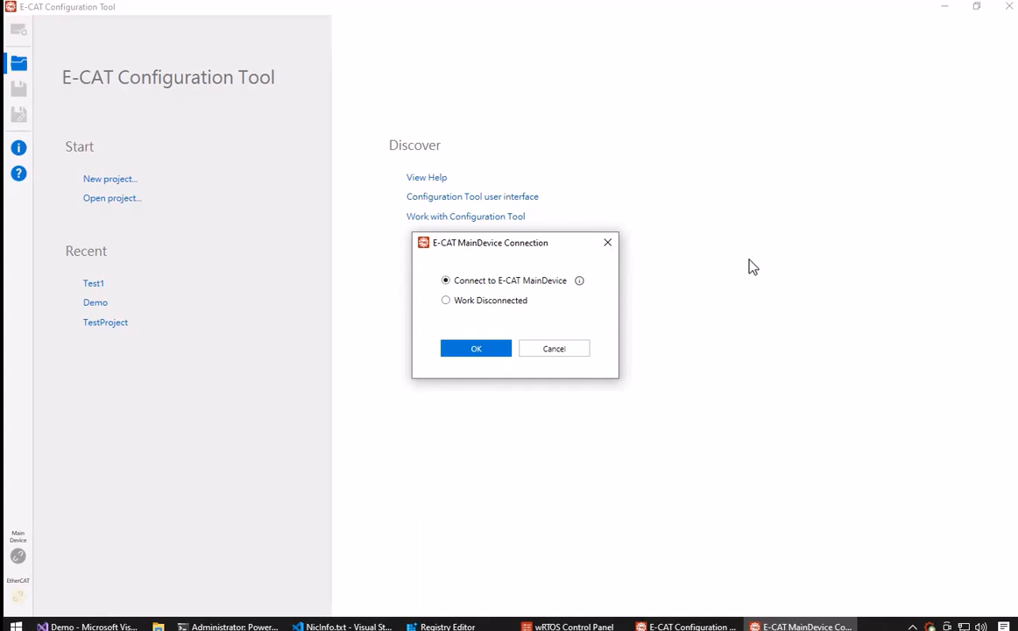
{"action": "left_click", "coordinate": [493, 351]}
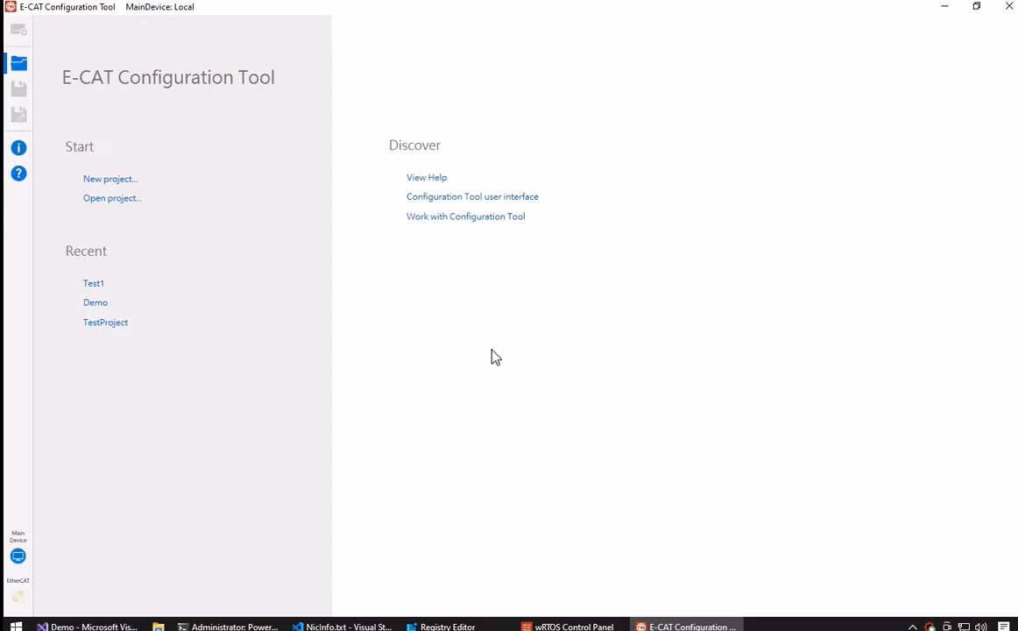
{"action": "left_click", "coordinate": [115, 180]}
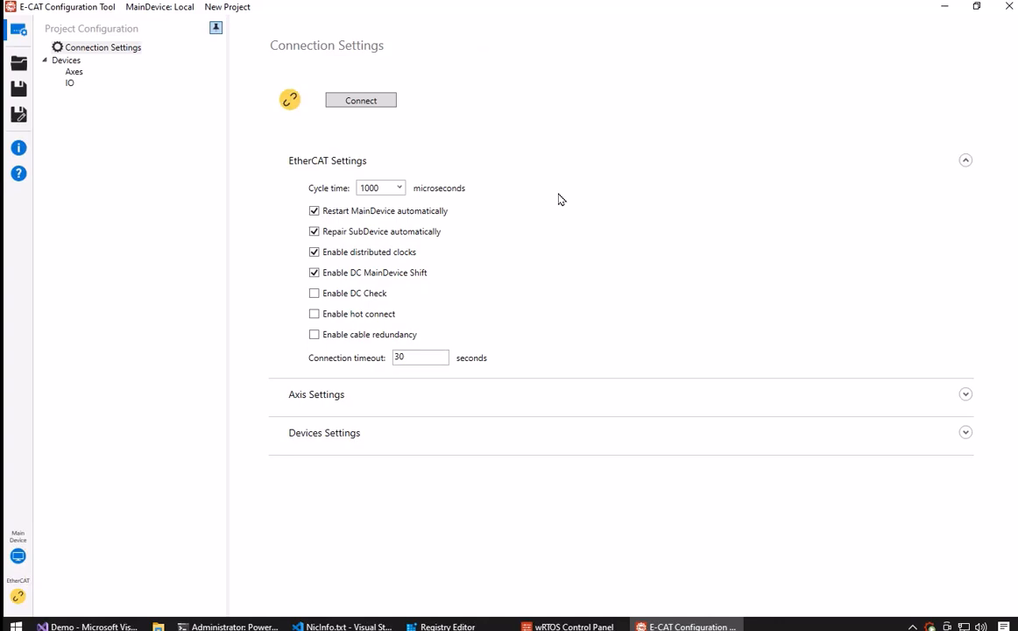
Review the expanded axis and devices settings, and connect the project to the EtherCAT network.
{"action": "left_click", "coordinate": [484, 396]}
{"action": "scroll", "coordinate": [560, 336], "scroll_direction": "down", "scroll_amount": 2}
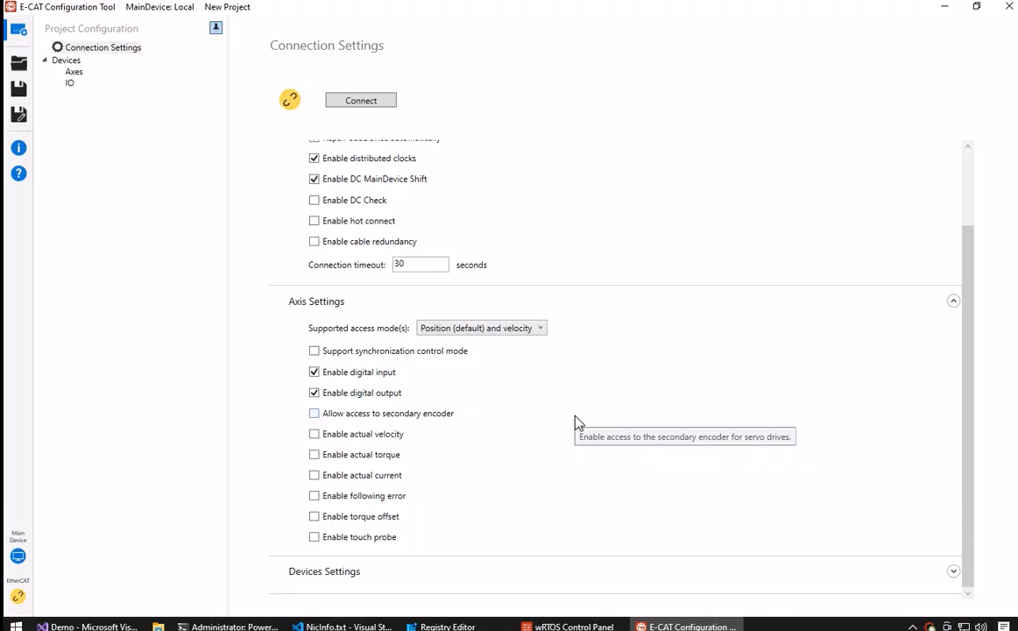
{"action": "left_click", "coordinate": [670, 568]}
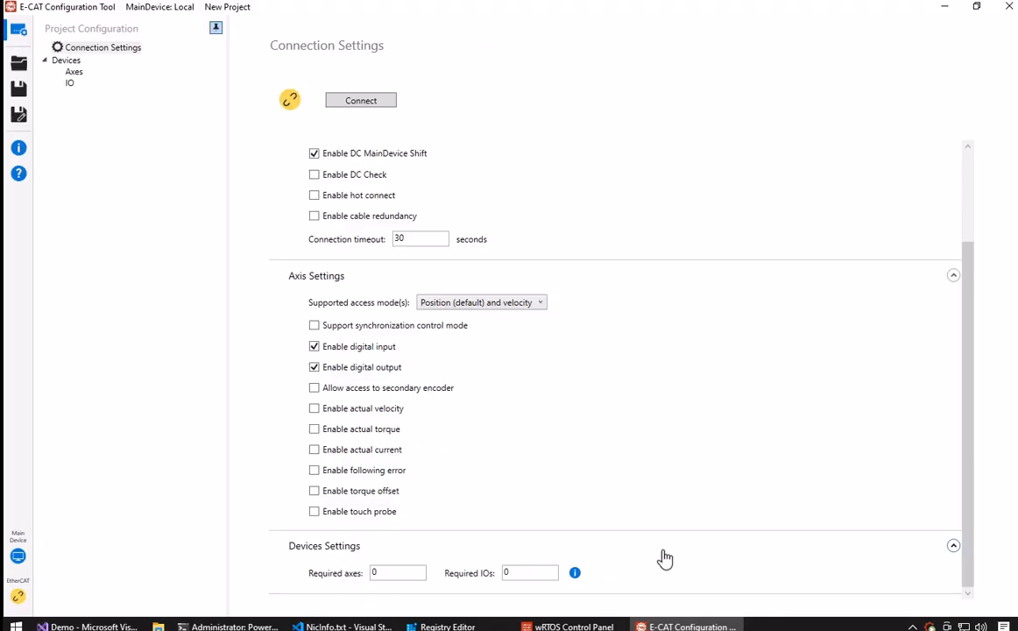
{"action": "scroll", "coordinate": [664, 558], "scroll_direction": "up", "scroll_amount": 3}
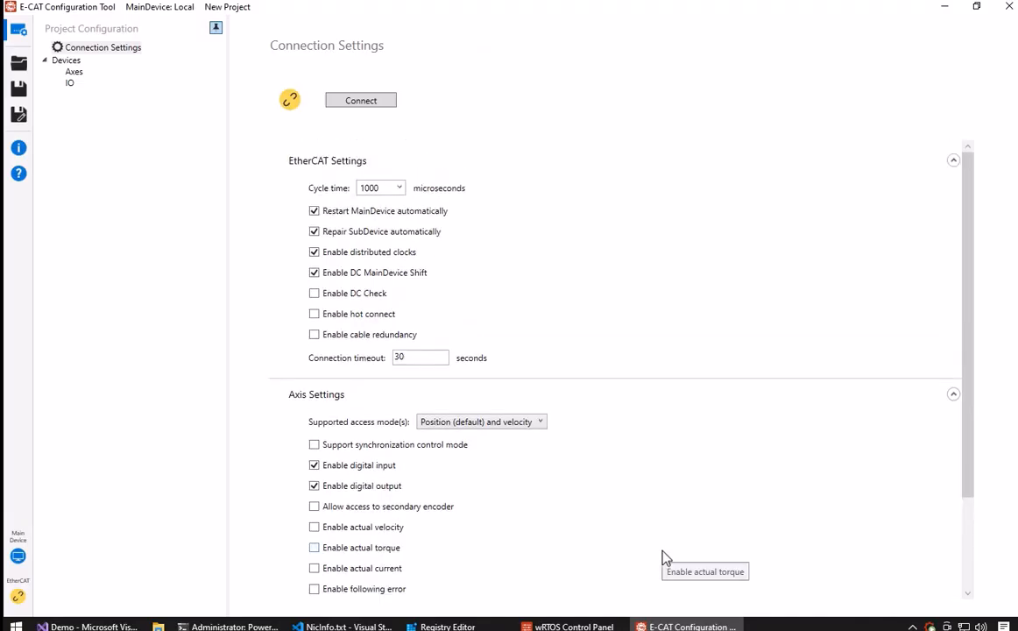
{"action": "left_click", "coordinate": [375, 102]}
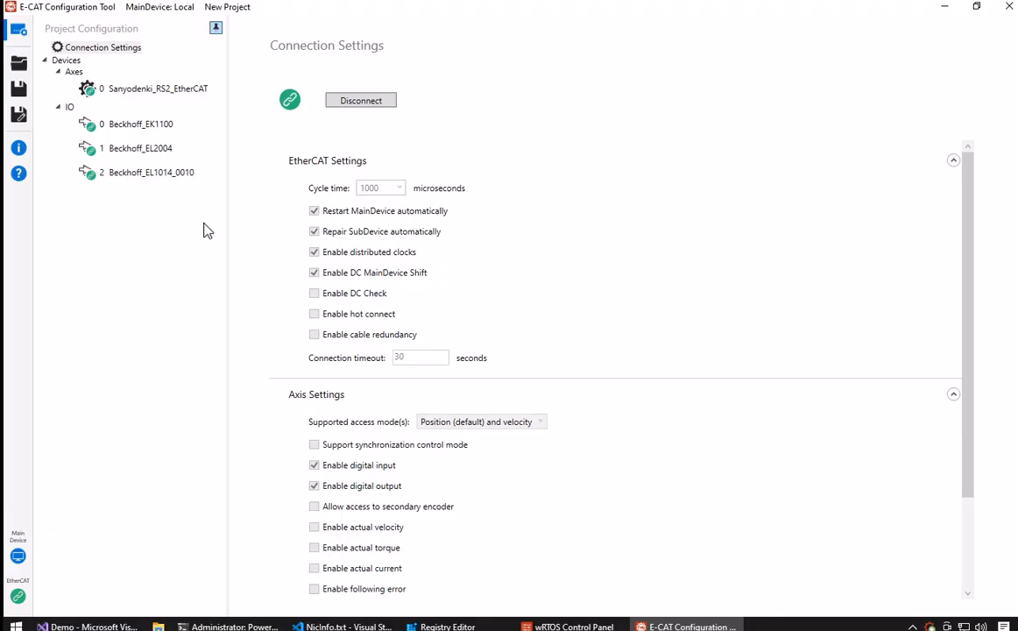
Turn on digital outputs 0, 1 and 2 of the Sanyodenki_RS2_EtherCAT axis.
{"action": "left_click", "coordinate": [175, 92]}
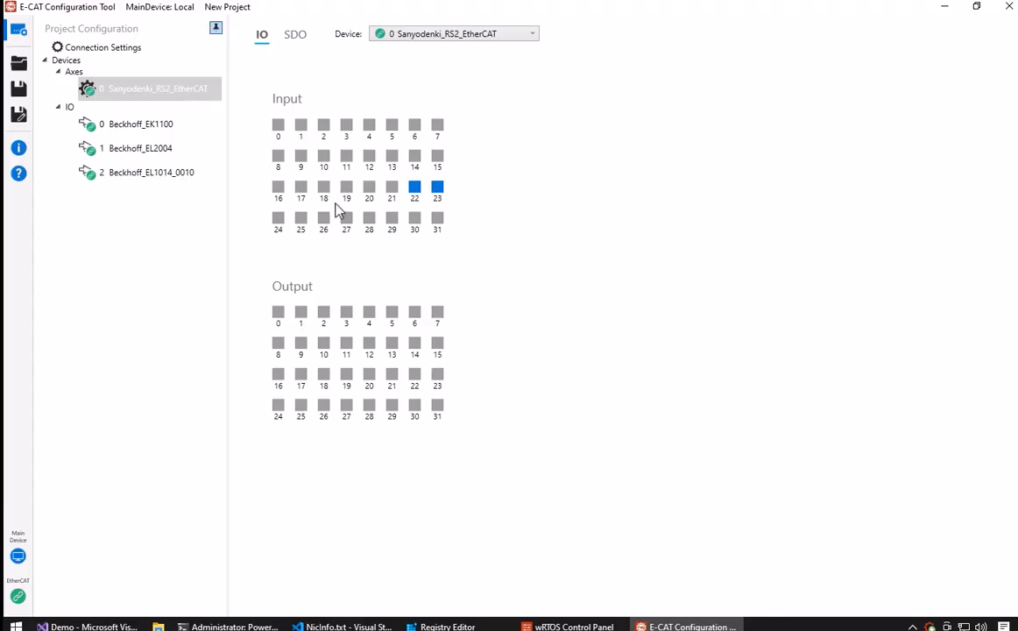
{"action": "left_click", "coordinate": [266, 312]}
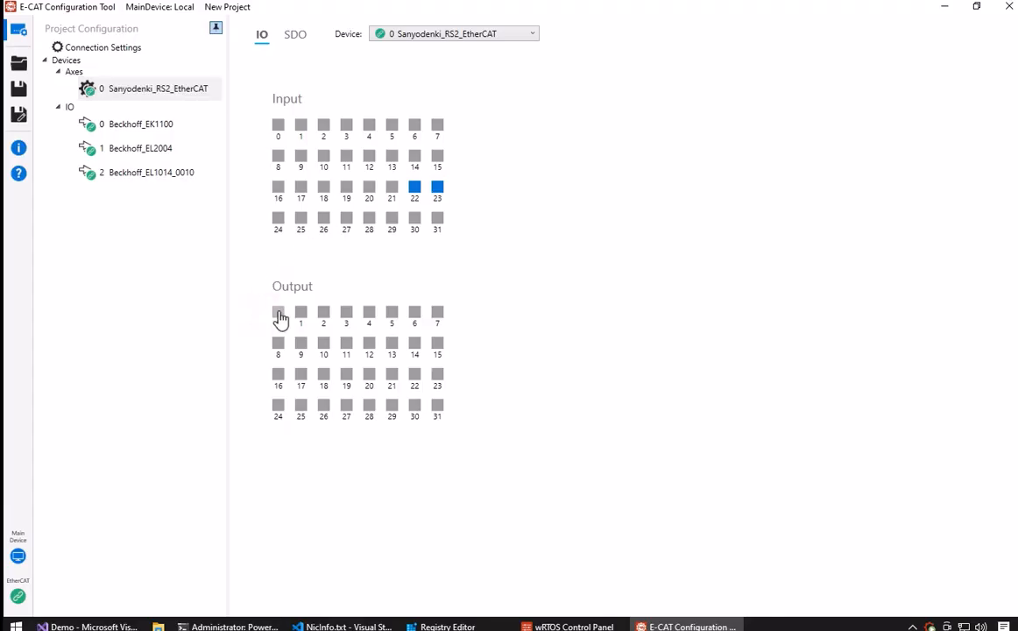
{"action": "left_click", "coordinate": [278, 313]}
{"action": "left_click", "coordinate": [303, 313]}
{"action": "left_click", "coordinate": [324, 313]}
Browse the axis's SDO object dictionary, search it for object 6060, and clear the search.
{"action": "left_click", "coordinate": [296, 37]}
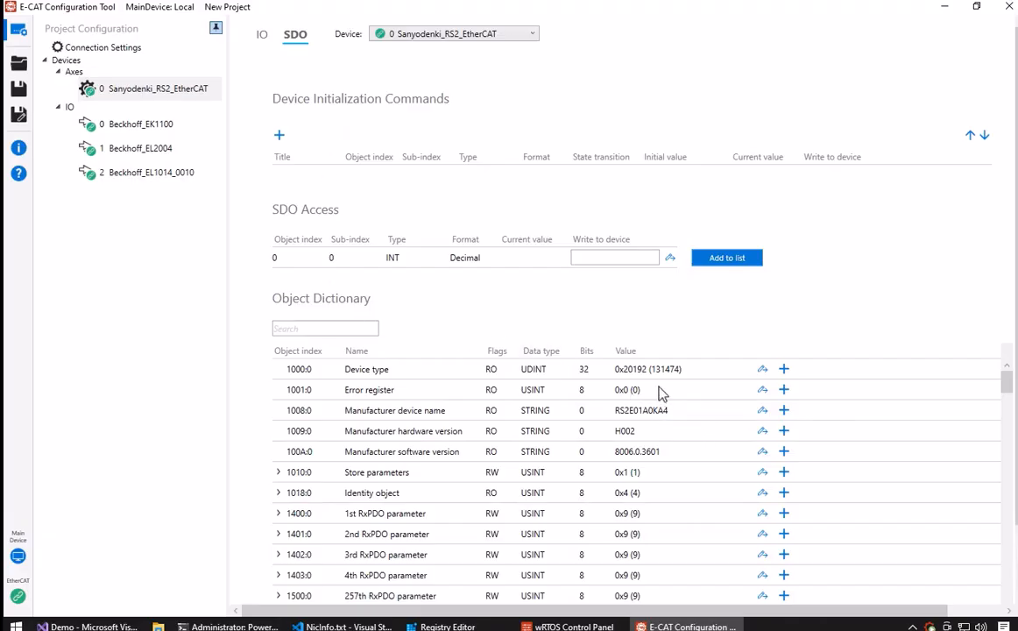
{"action": "left_click_drag", "start_coordinate": [1004, 383], "coordinate": [1006, 424]}
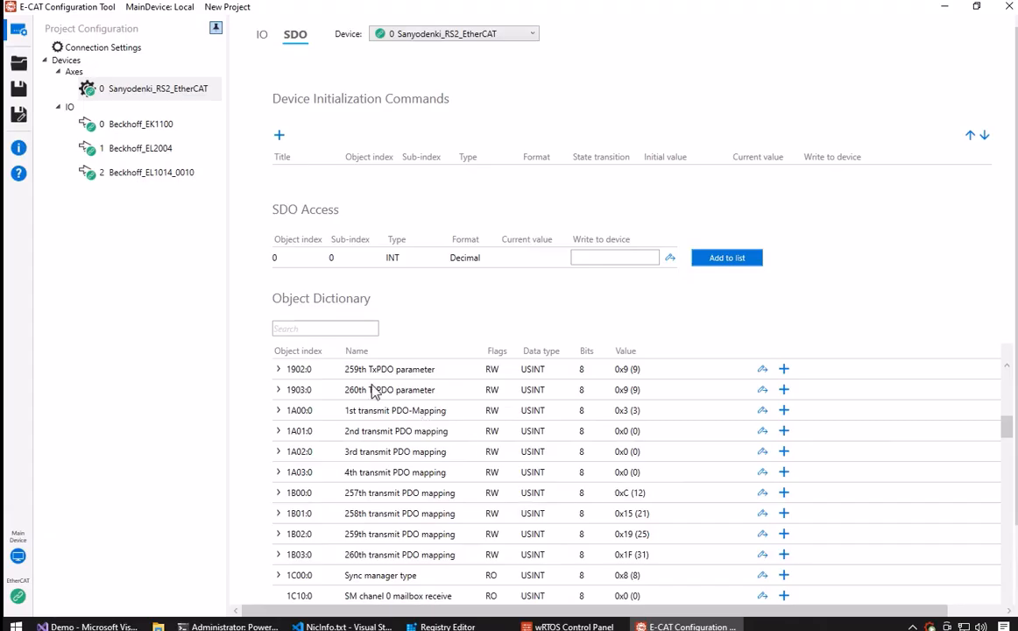
{"action": "left_click", "coordinate": [337, 331]}
{"action": "type", "text": "6060"}
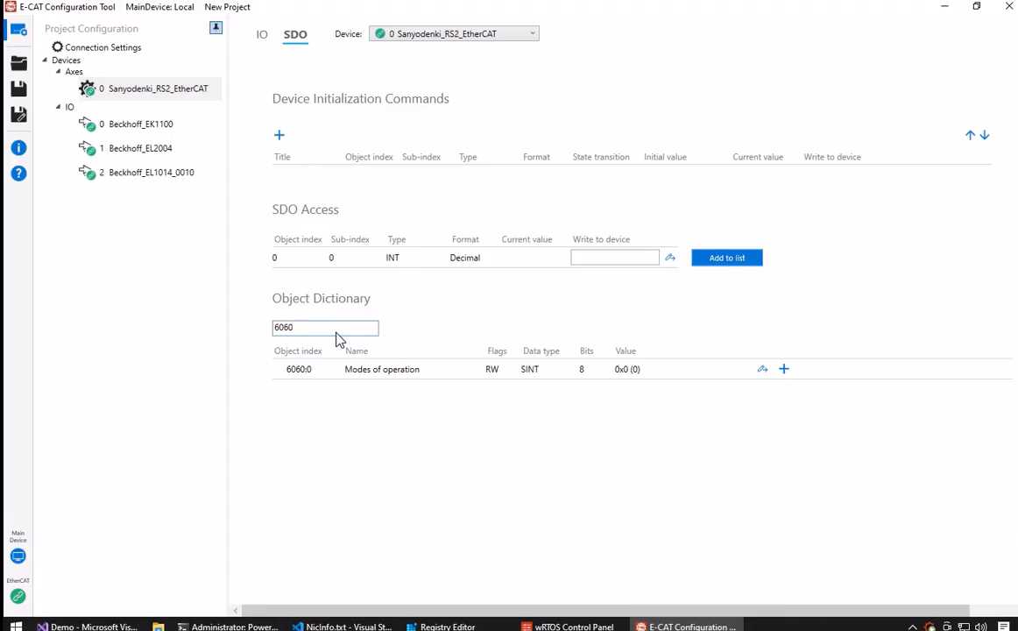
{"action": "key", "text": "BackSpace"}
{"action": "key", "text": "BackSpace"}
{"action": "key", "text": "BackSpace"}
{"action": "key", "text": "BackSpace"}
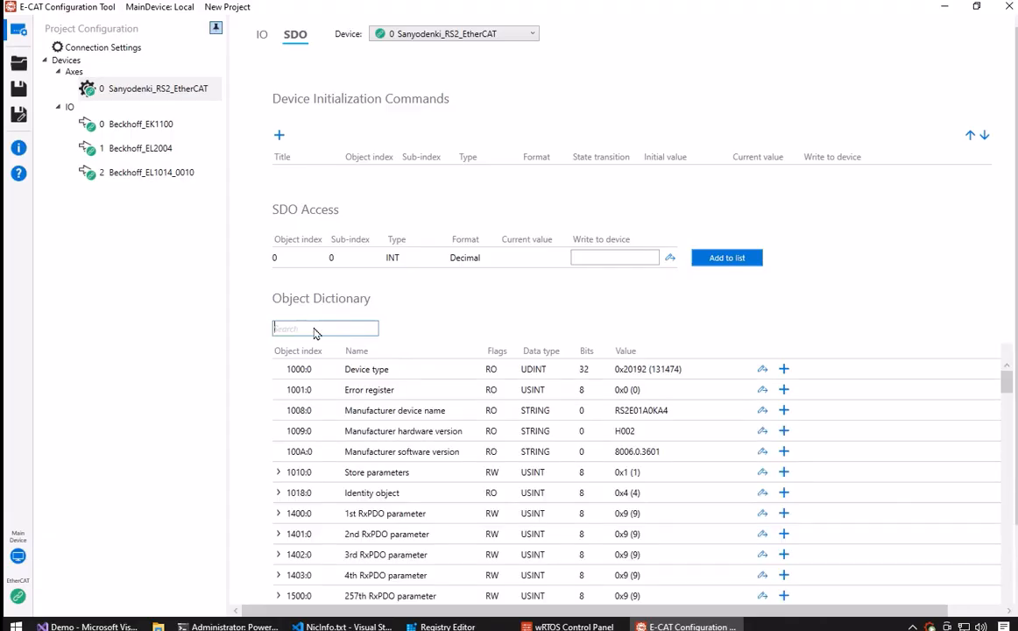
Filter the object dictionary by "max", write 4000 to Max torque, and add that object to the device initialization commands.
{"action": "type", "text": "max"}
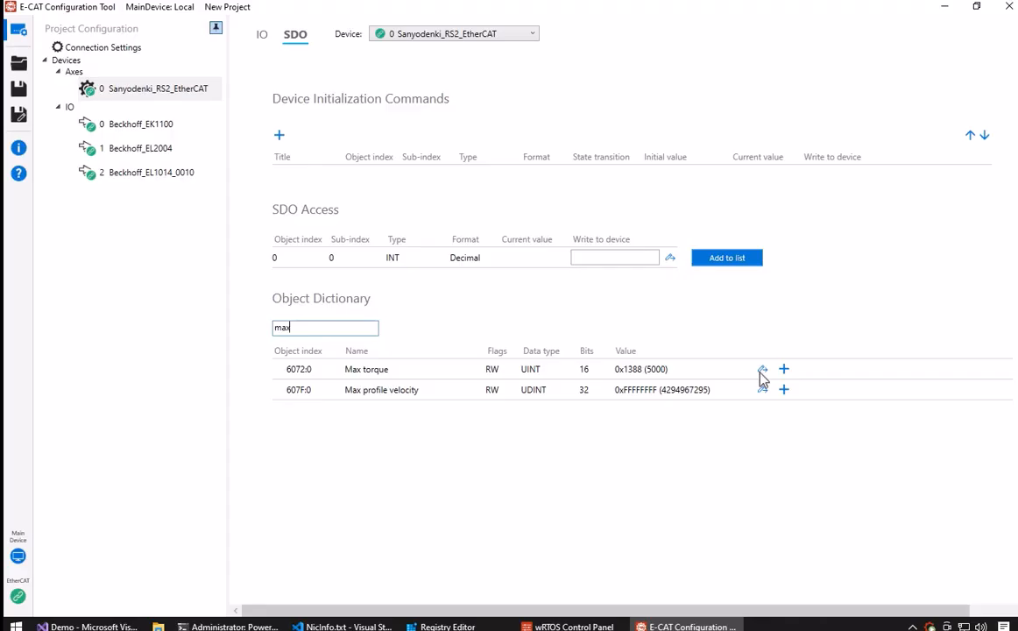
{"action": "left_click", "coordinate": [761, 369]}
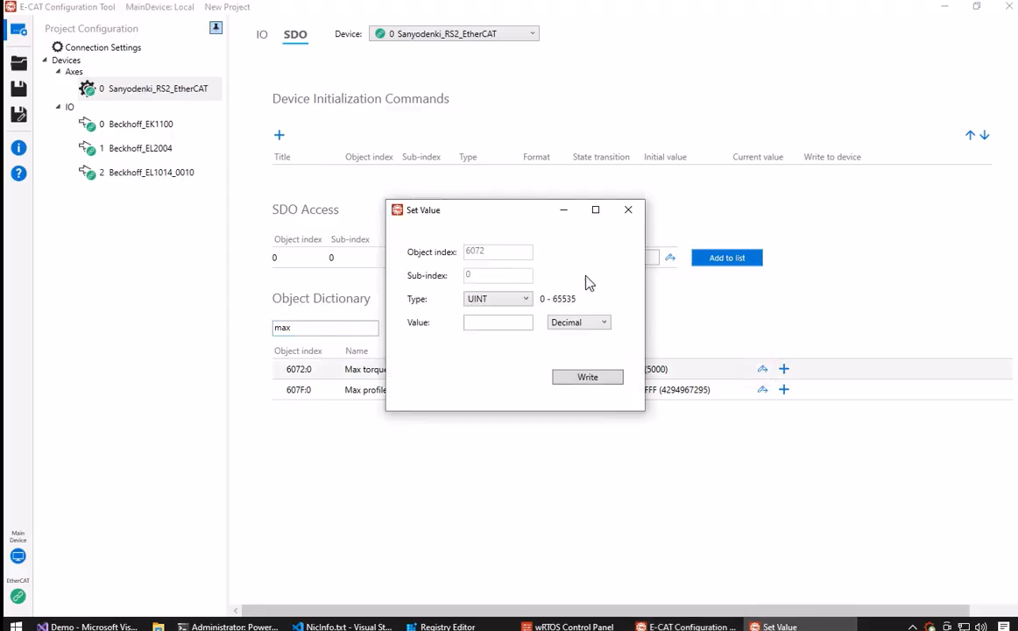
{"action": "left_click_drag", "start_coordinate": [505, 210], "coordinate": [820, 144]}
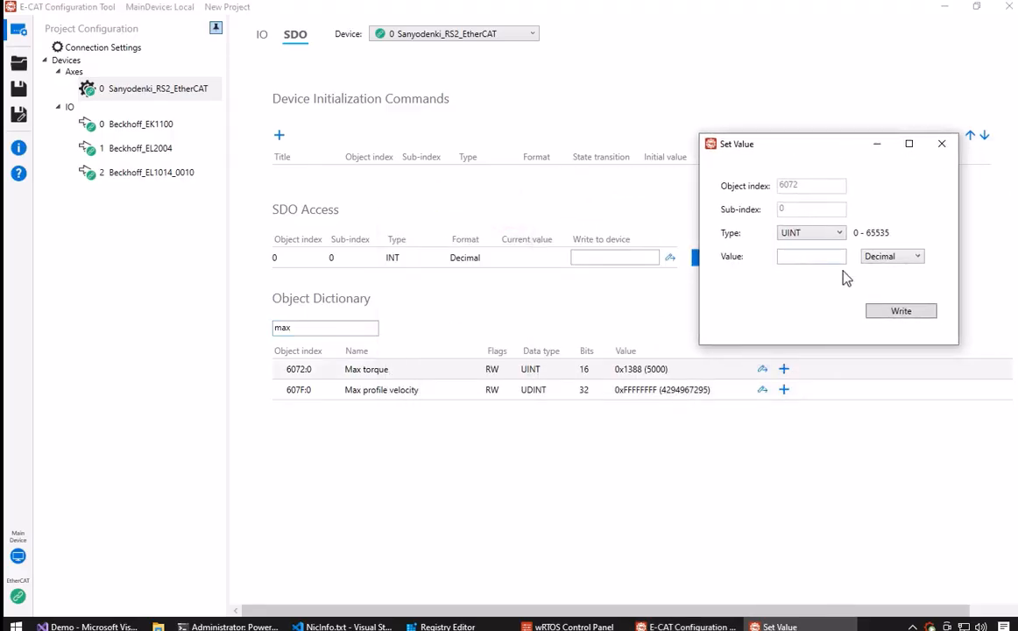
{"action": "left_click", "coordinate": [818, 253]}
{"action": "type", "text": "4000"}
{"action": "left_click", "coordinate": [912, 311]}
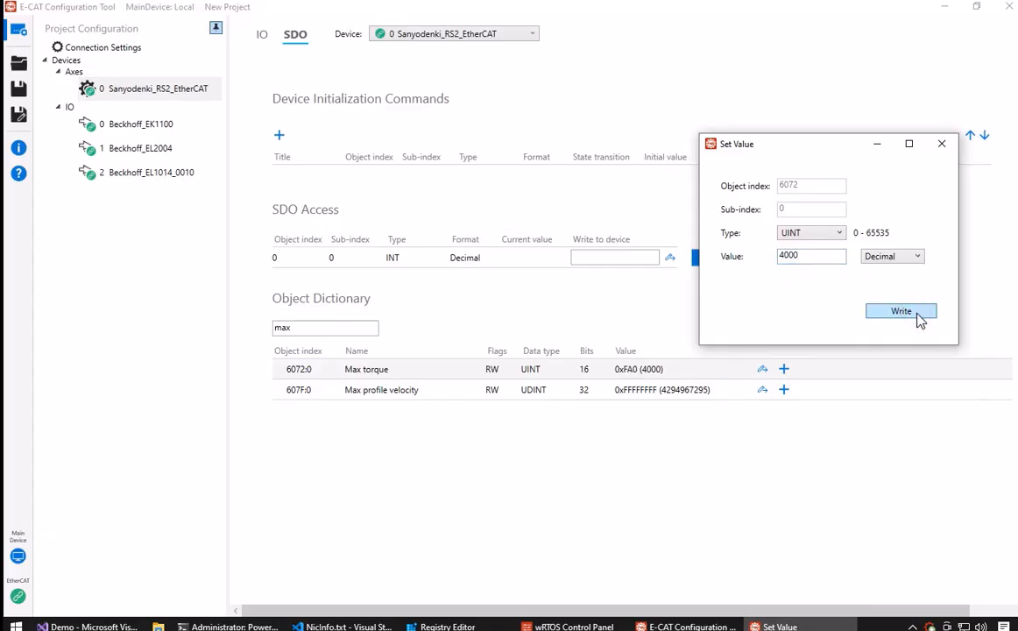
{"action": "left_click", "coordinate": [944, 150]}
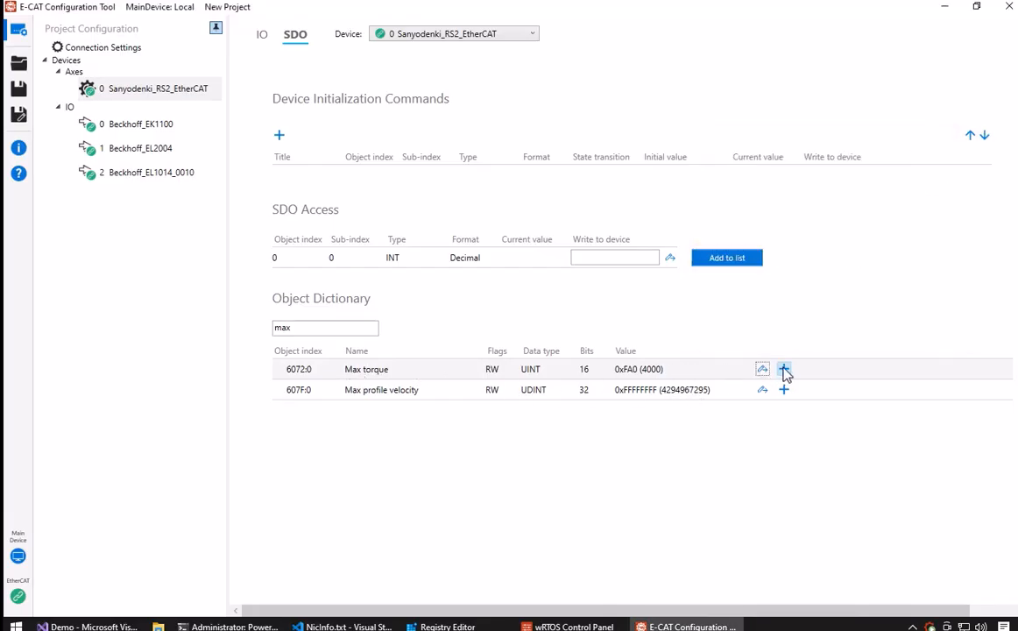
{"action": "left_click", "coordinate": [784, 369]}
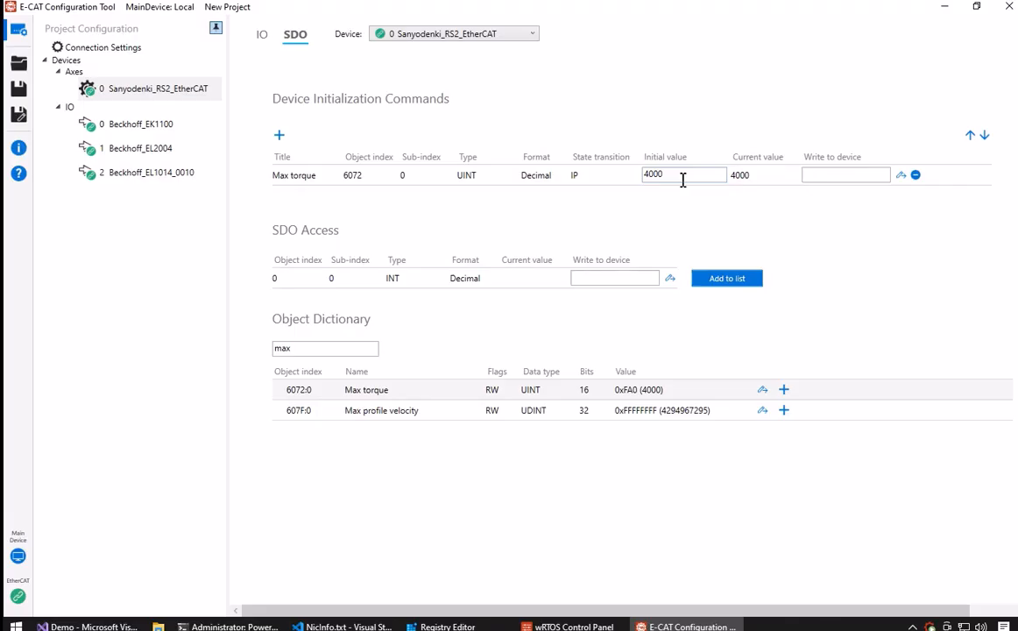
Read object index 6060 of the axis through SDO Access.
{"action": "left_click", "coordinate": [306, 278]}
{"action": "type", "text": "6000"}
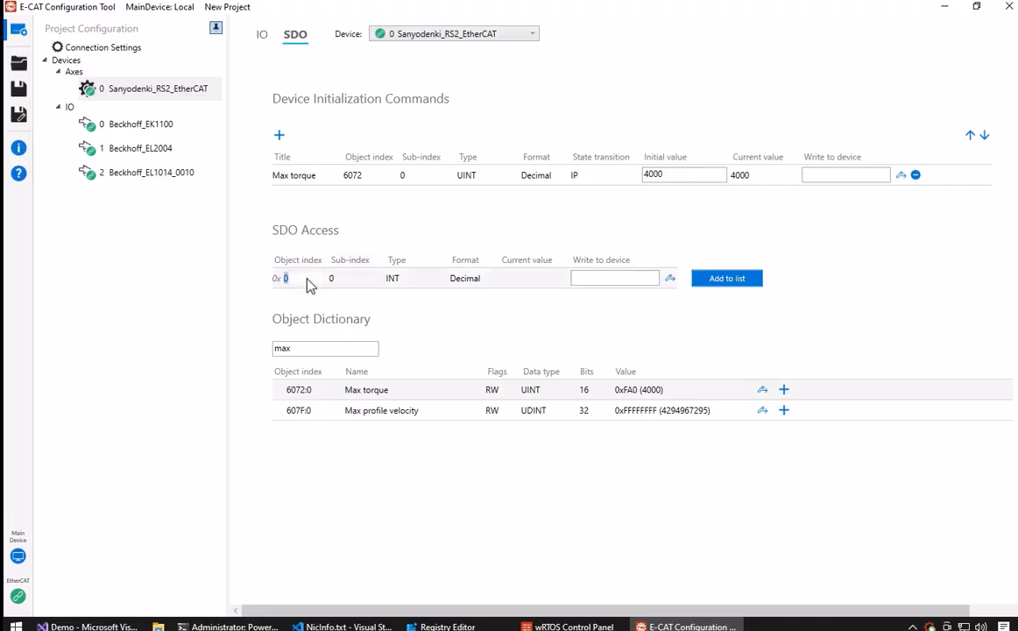
{"action": "key", "text": "BackSpace"}
{"action": "key", "text": "BackSpace"}
{"action": "type", "text": "60"}
{"action": "left_click", "coordinate": [360, 315]}
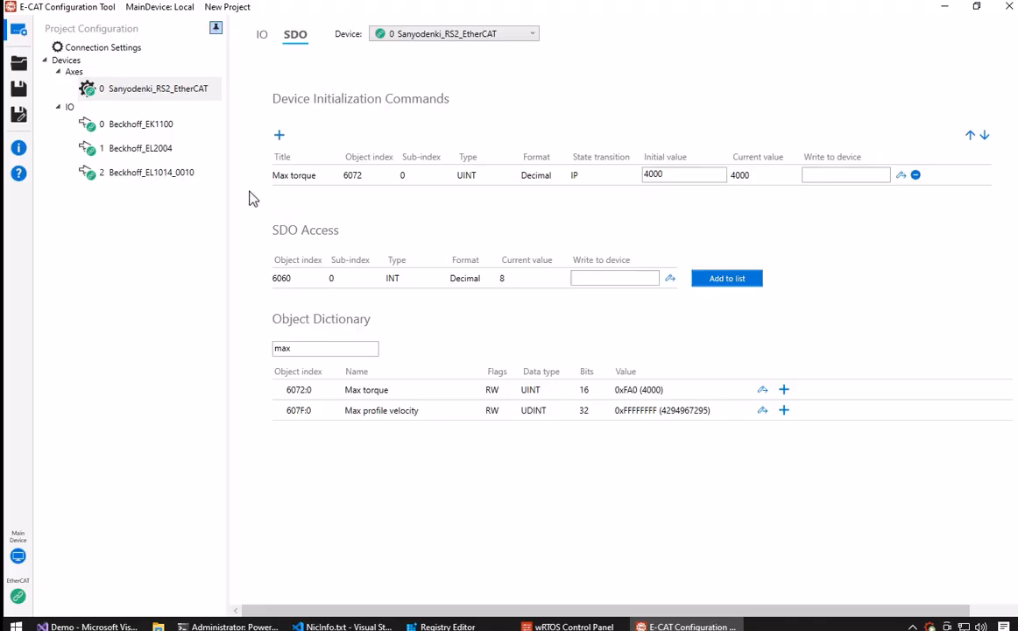
Inspect the IO variables and SDO page of Beckhoff_EL2004, and the IO variables of Beckhoff_EL1014_0010.
{"action": "left_click", "coordinate": [157, 156]}
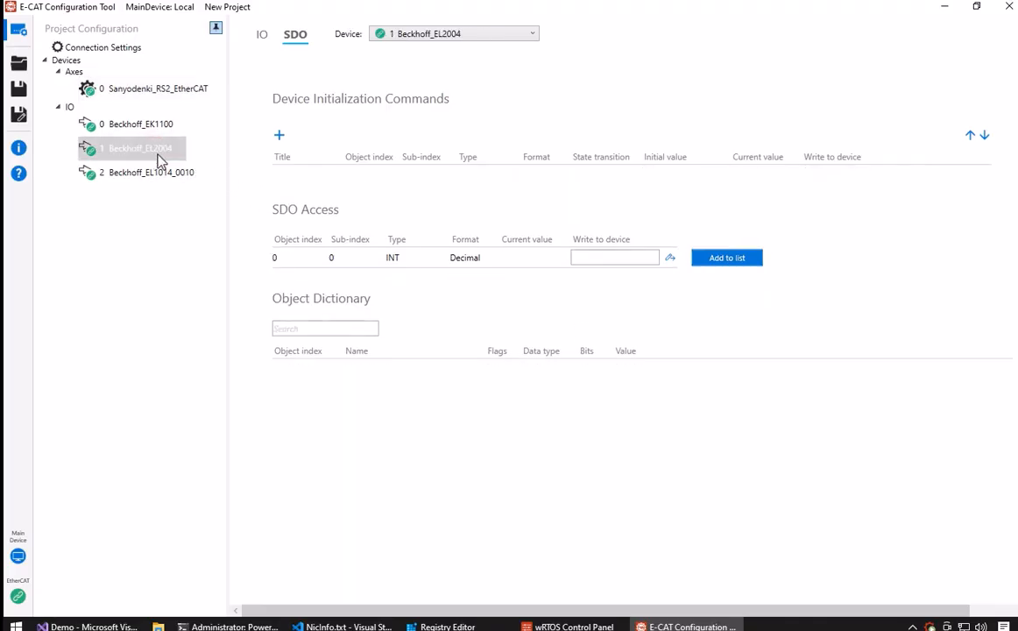
{"action": "left_click", "coordinate": [263, 37]}
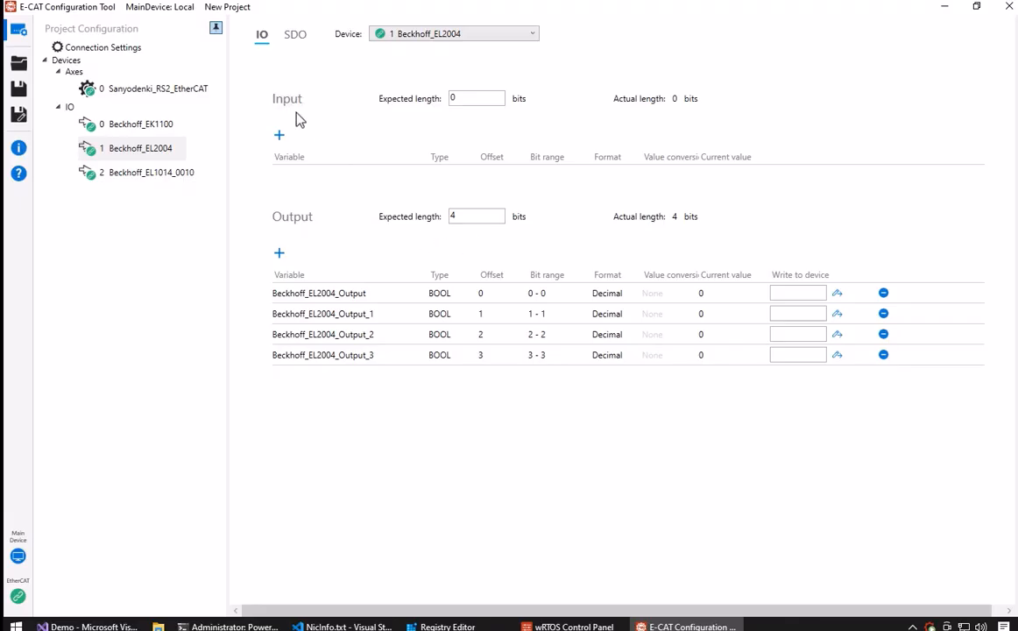
{"action": "left_click", "coordinate": [294, 37]}
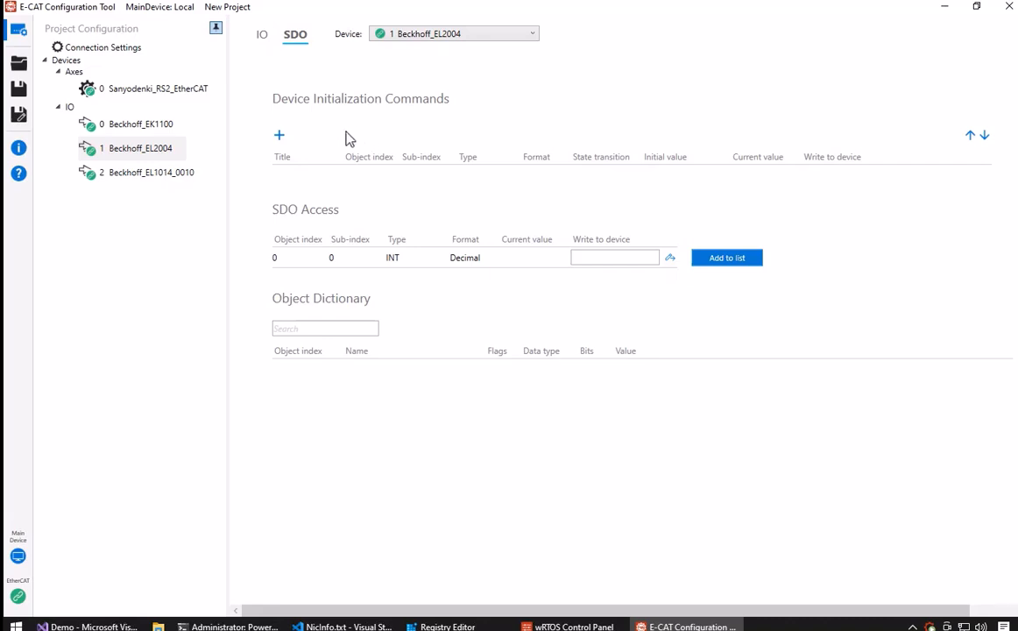
{"action": "left_click", "coordinate": [264, 34]}
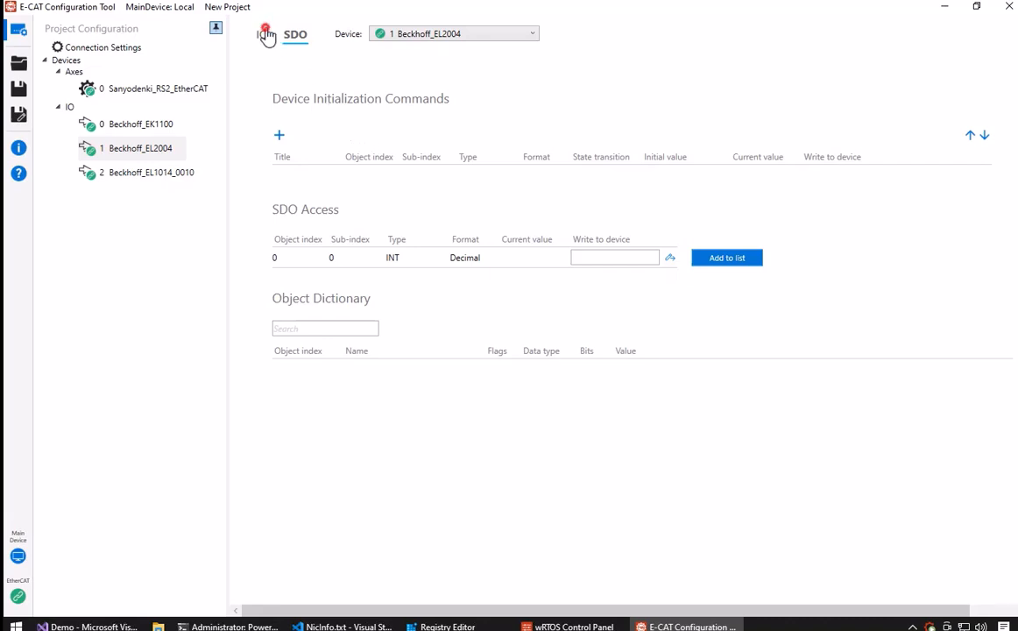
{"action": "left_click", "coordinate": [174, 184]}
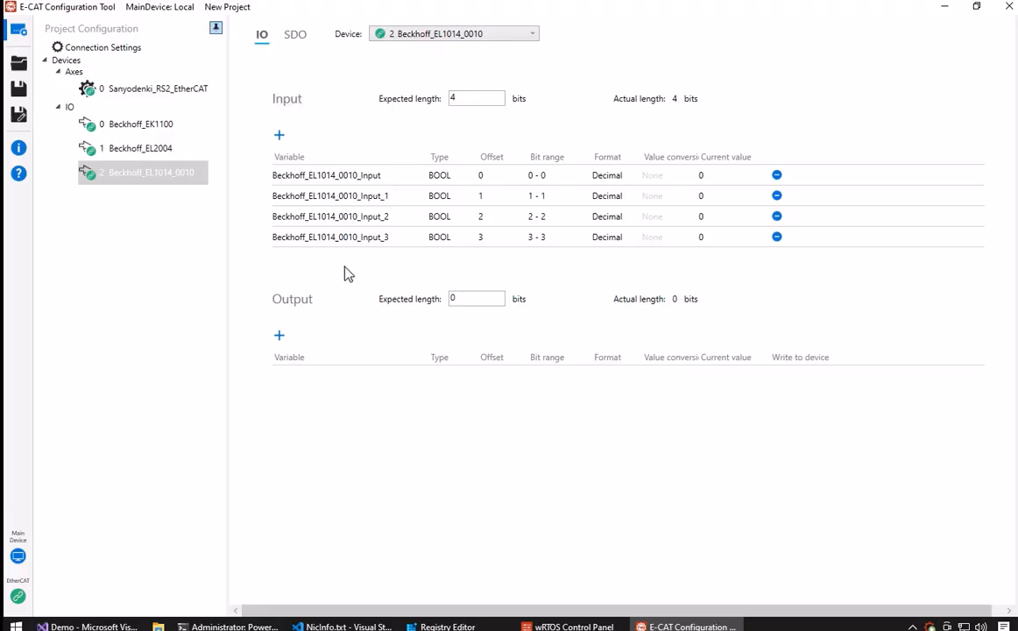
Request the Pre-Operational (Pre-Op) state for the Sanyodenki_RS2_EtherCAT axis and open its SDO objects.
{"action": "left_click", "coordinate": [155, 89]}
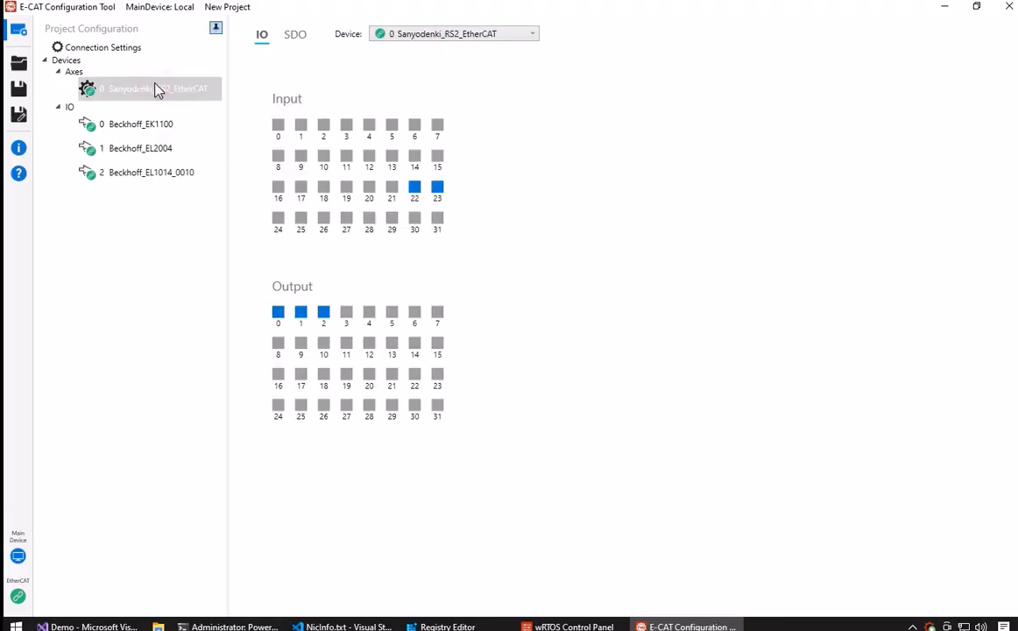
{"action": "right_click", "coordinate": [172, 97]}
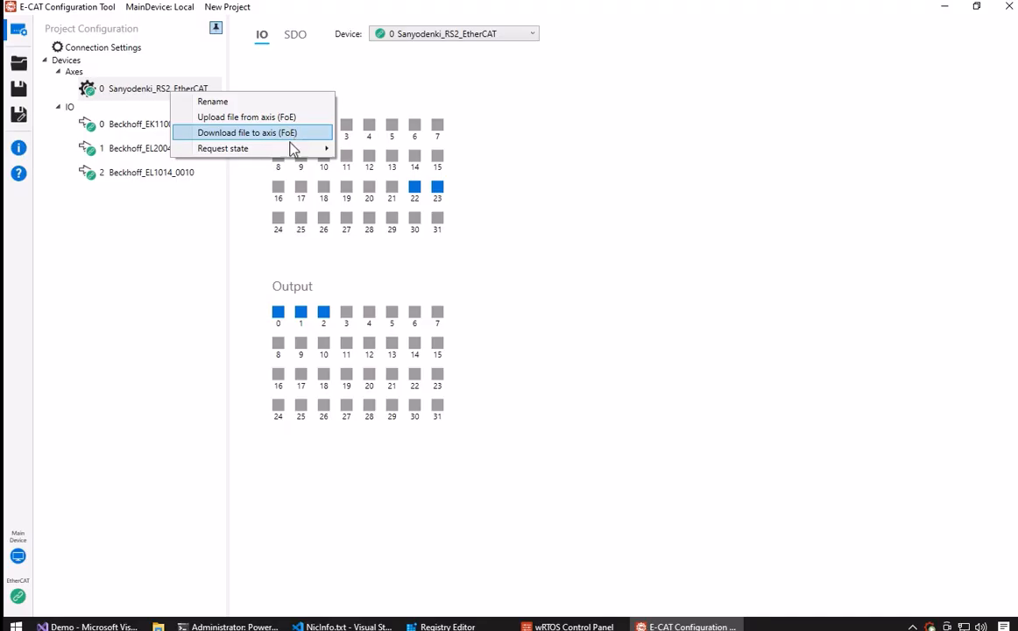
{"action": "mouse_move", "coordinate": [294, 153]}
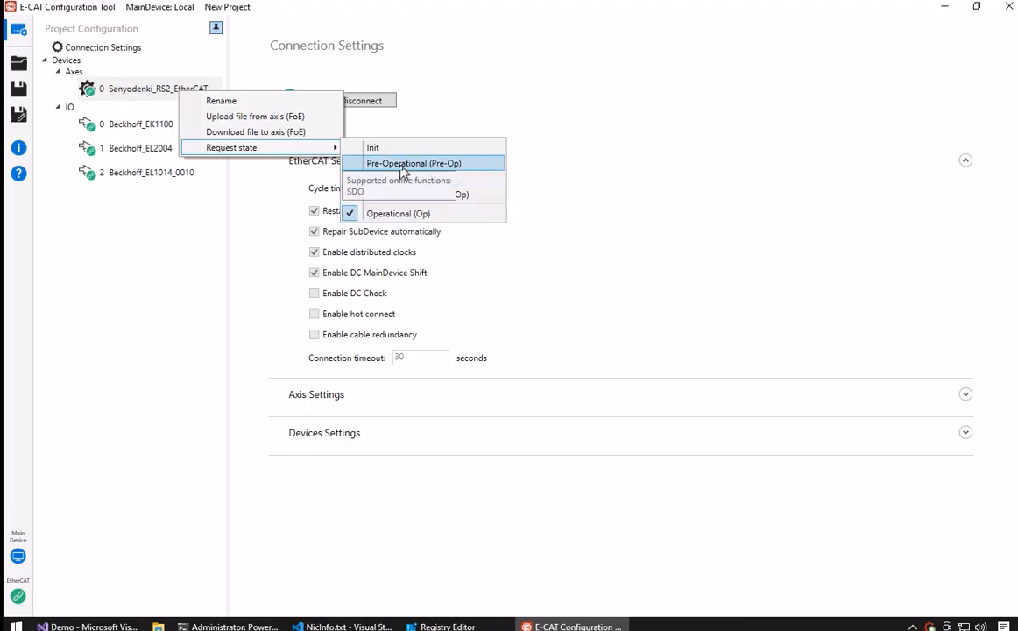
{"action": "left_click", "coordinate": [440, 169]}
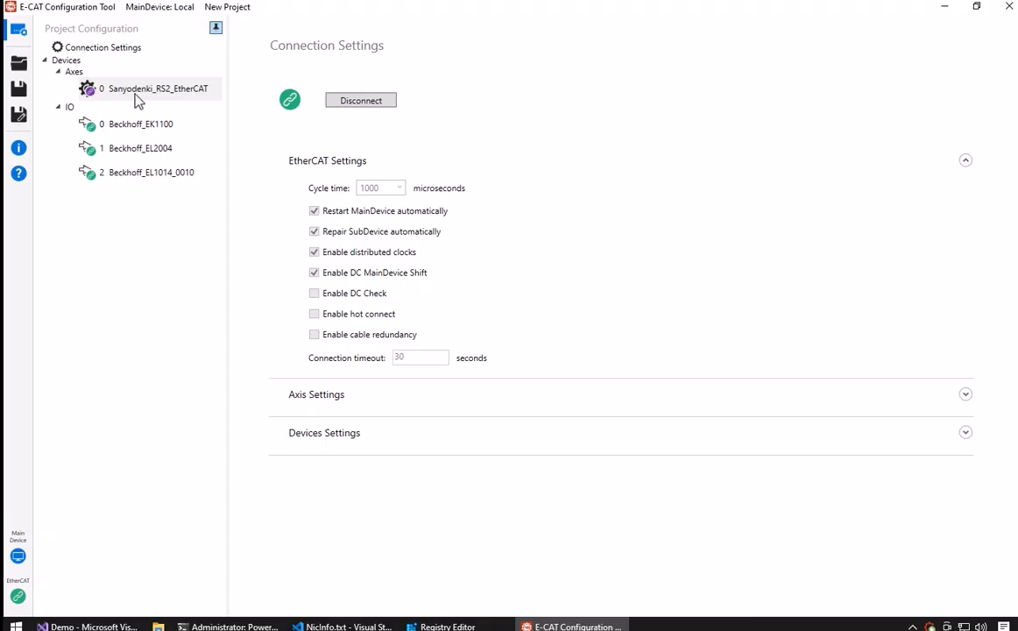
{"action": "mouse_move", "coordinate": [146, 102]}
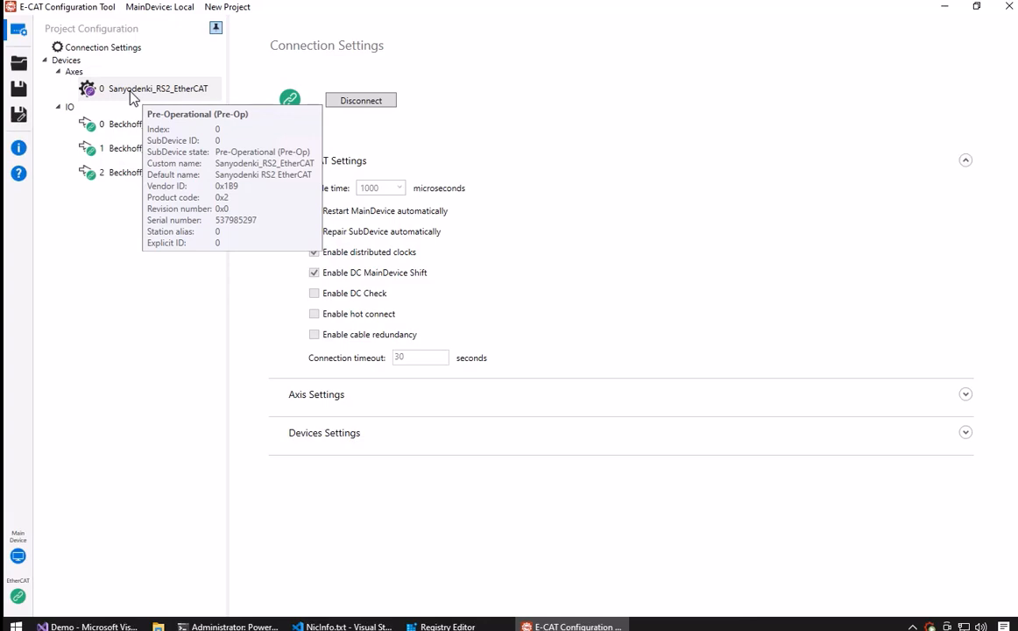
{"action": "left_click", "coordinate": [131, 91]}
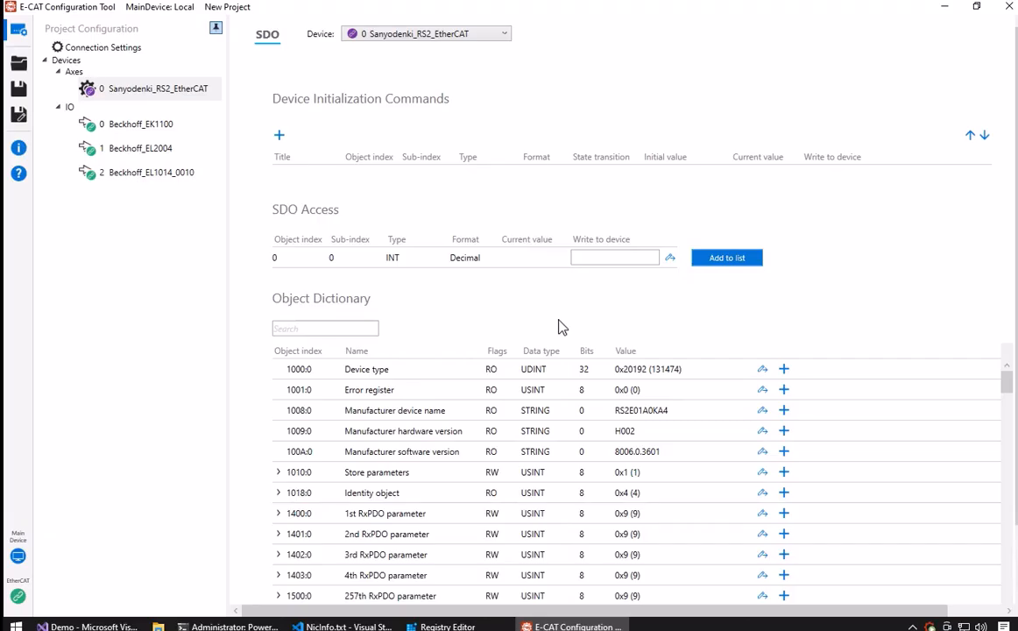
Save the project as Test3 in the default E-CAT Configuration Tool documents folder.
{"action": "left_click", "coordinate": [19, 87]}
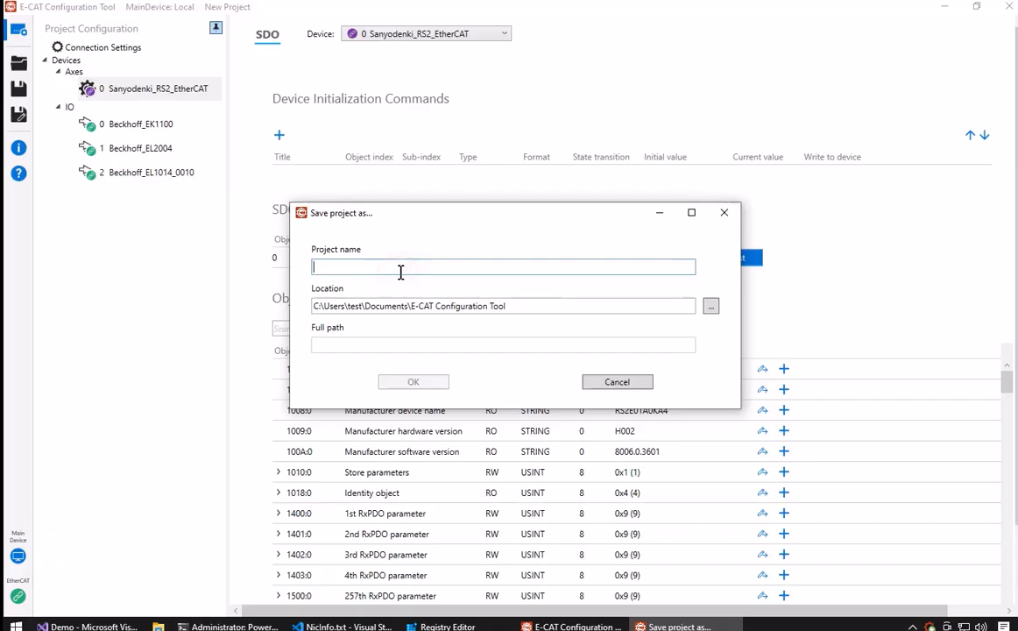
{"action": "type", "text": "Test"}
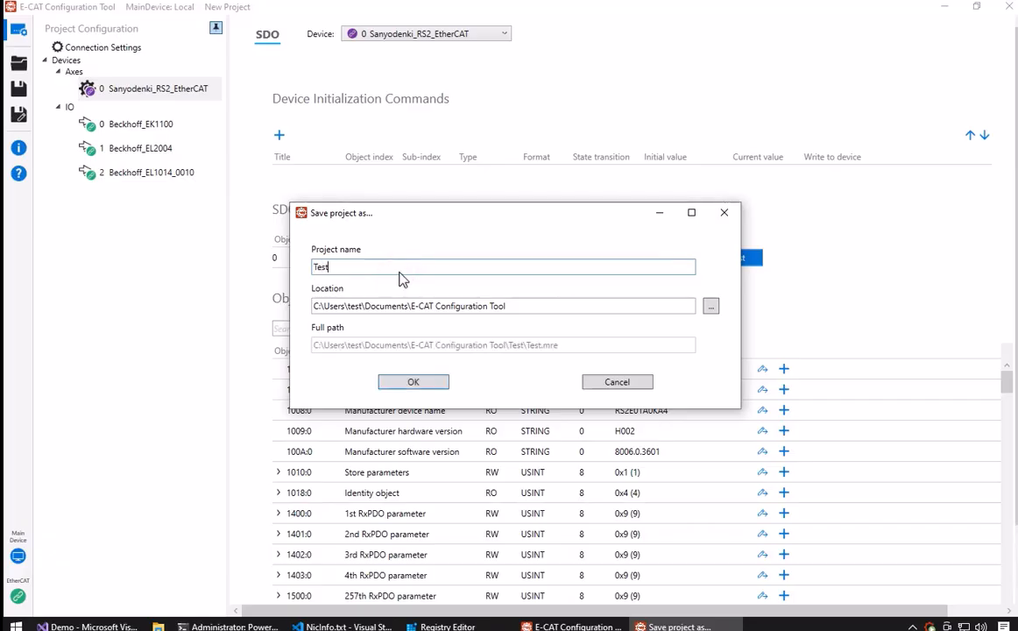
{"action": "type", "text": "?"}
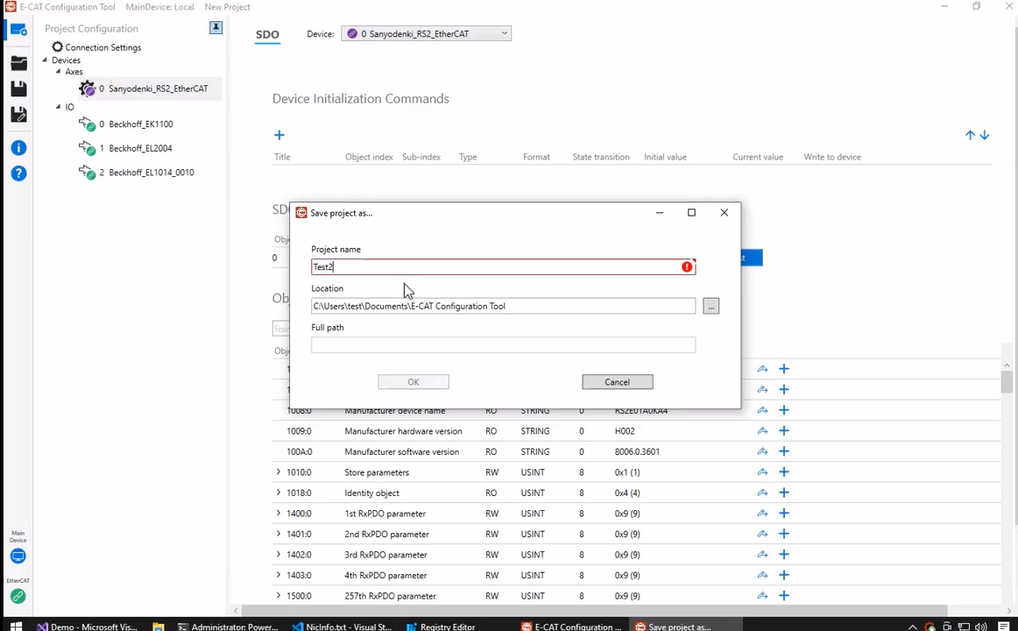
{"action": "key", "text": "BackSpace"}
{"action": "type", "text": "3"}
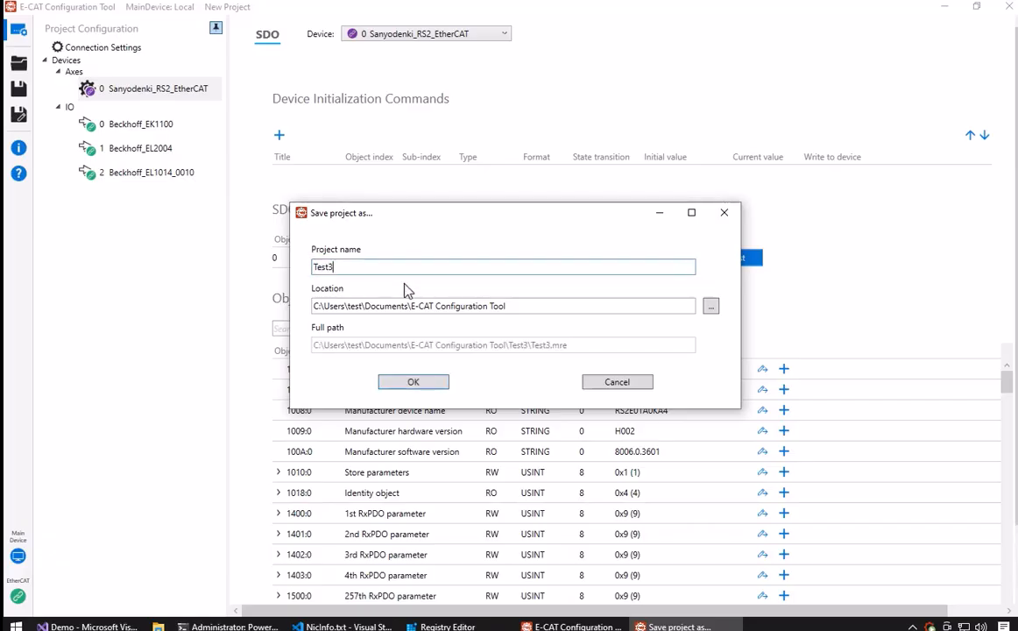
{"action": "left_click", "coordinate": [419, 385]}
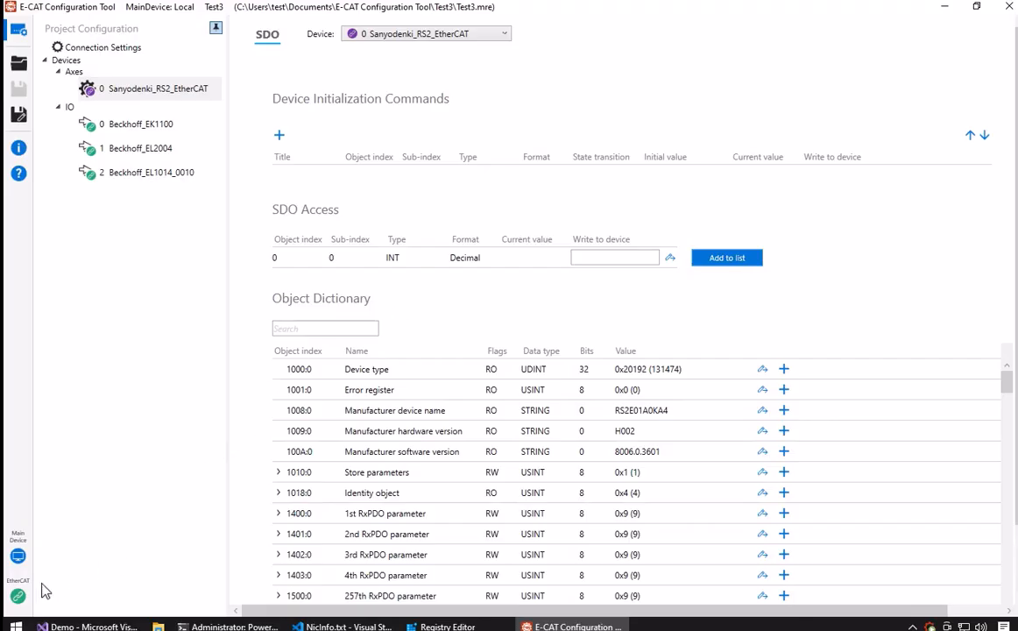
Disconnect from the EtherCAT hardware and close the configuration tool.
{"action": "left_click", "coordinate": [18, 597]}
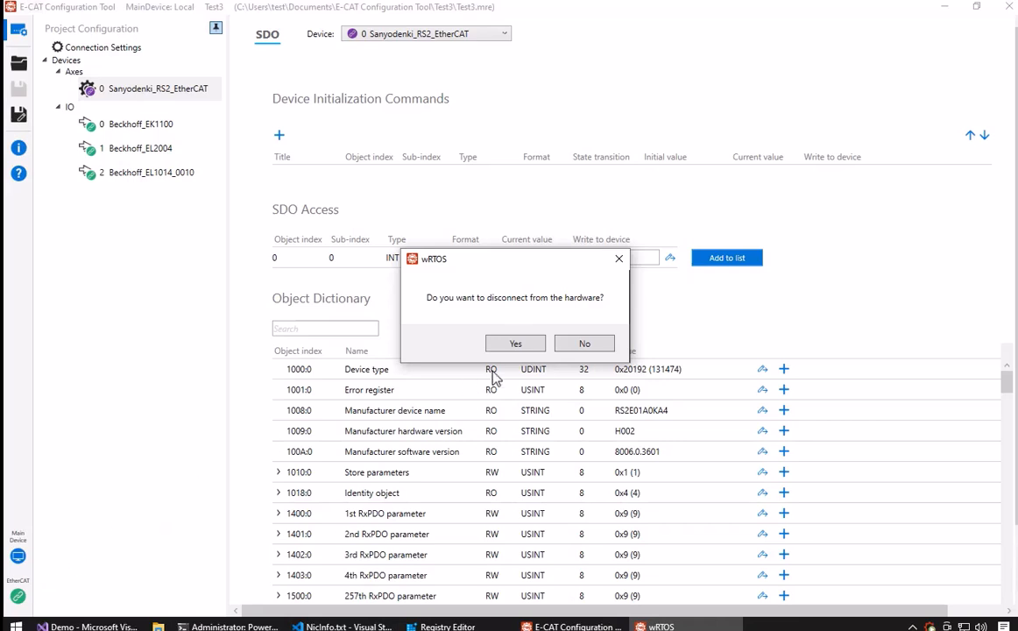
{"action": "left_click", "coordinate": [516, 343]}
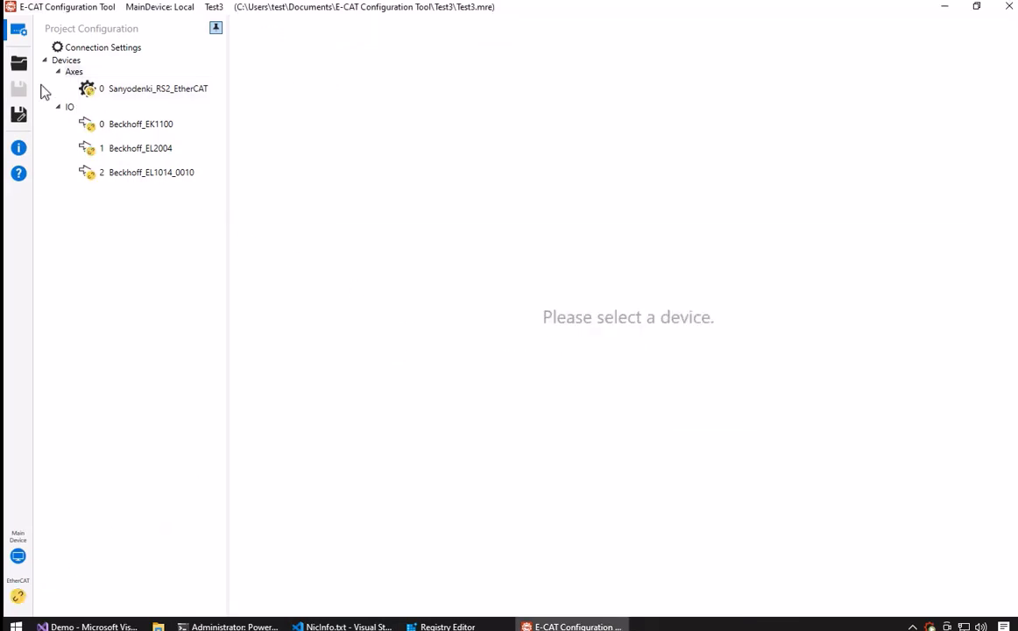
{"action": "left_click", "coordinate": [1008, 6]}
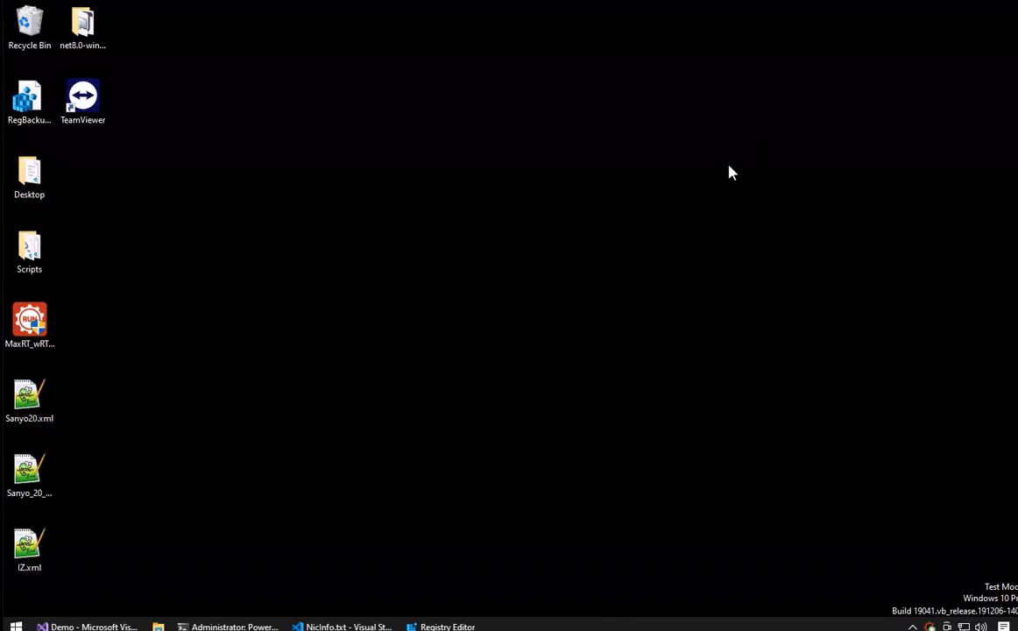
Relaunch the E-CAT Configuration Tool from the wRTOS Control Panel and connect to the E-CAT MainDevice.
{"action": "left_click", "coordinate": [685, 312]}
{"action": "left_click", "coordinate": [929, 626]}
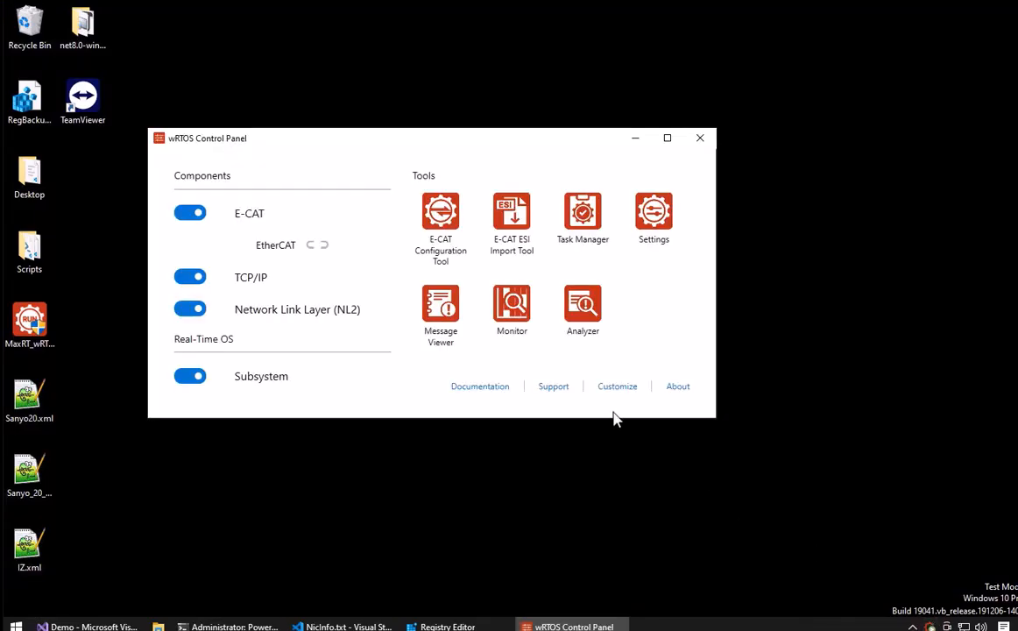
{"action": "left_click", "coordinate": [447, 247]}
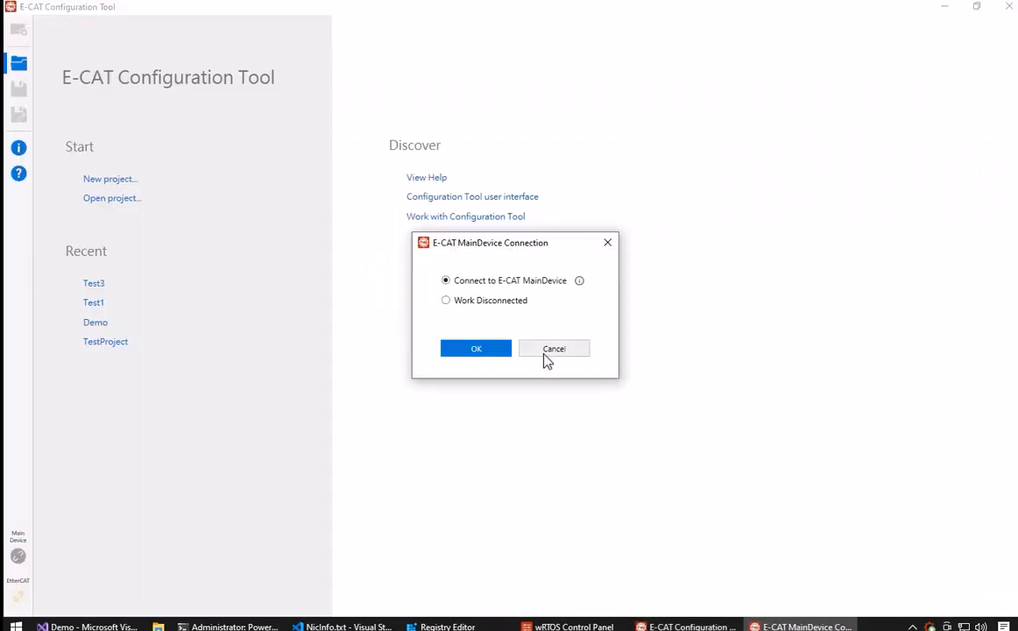
{"action": "left_click", "coordinate": [494, 349]}
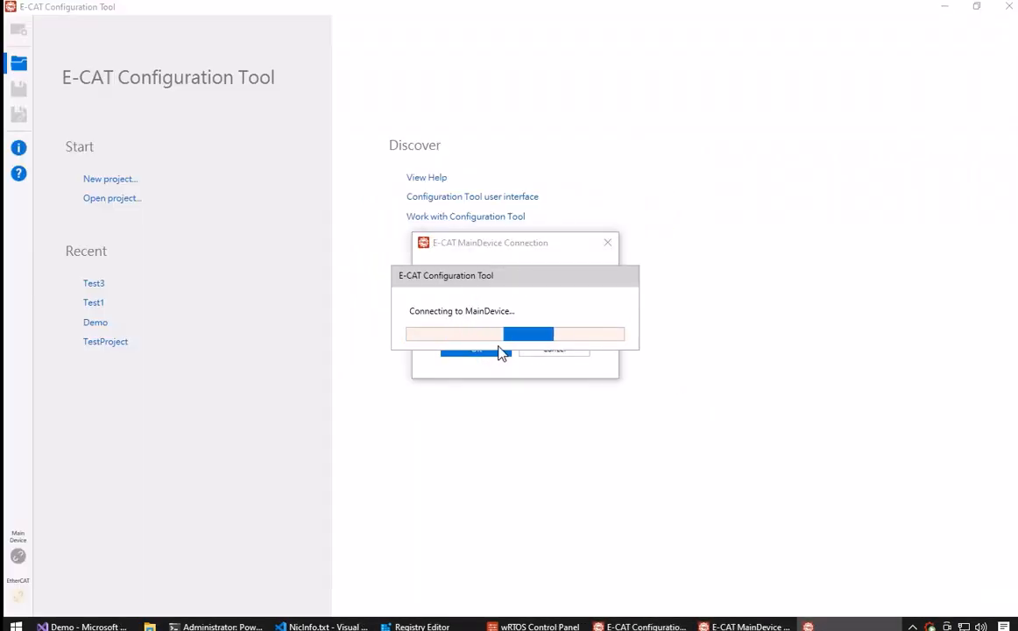
Open the recent project Test3.
{"action": "left_click", "coordinate": [123, 198]}
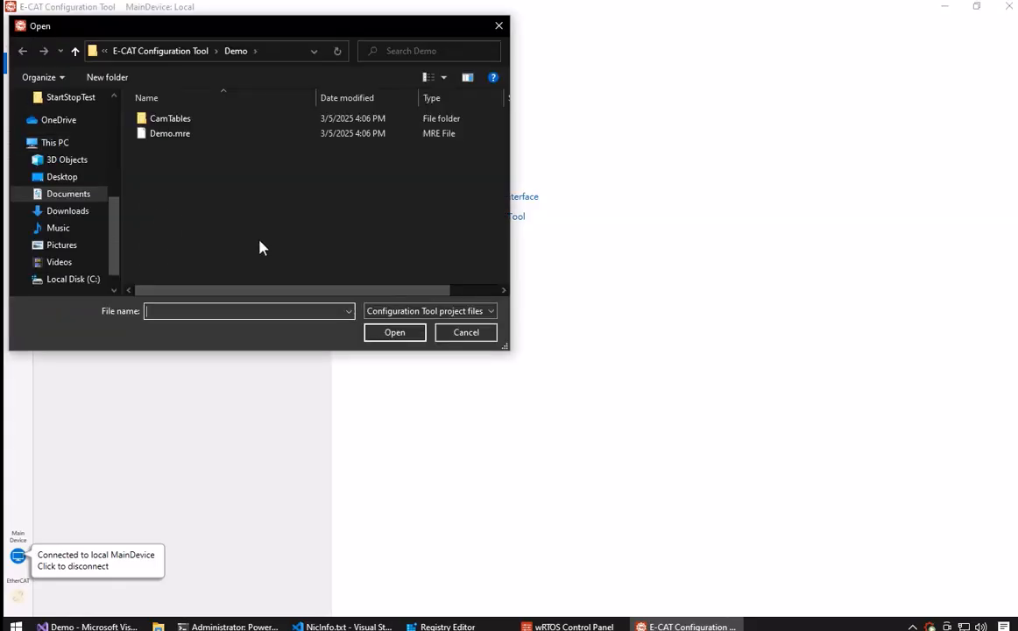
{"action": "left_click", "coordinate": [462, 334]}
{"action": "left_click", "coordinate": [93, 282]}
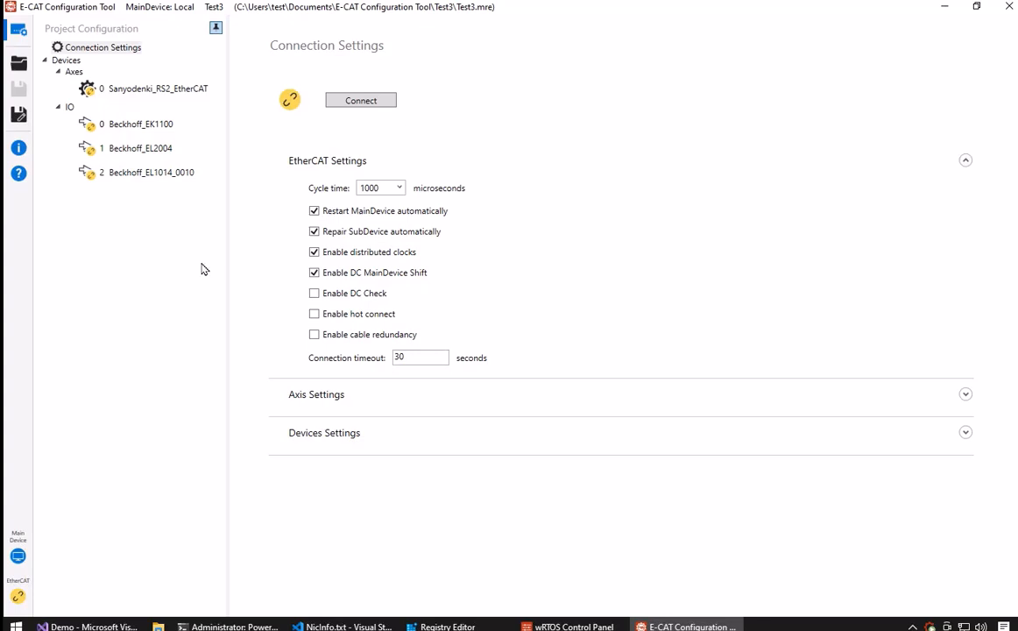
Set the index of the Beckhoff_EK1100 IO device to 9.
{"action": "left_click", "coordinate": [131, 124]}
{"action": "left_click", "coordinate": [145, 152]}
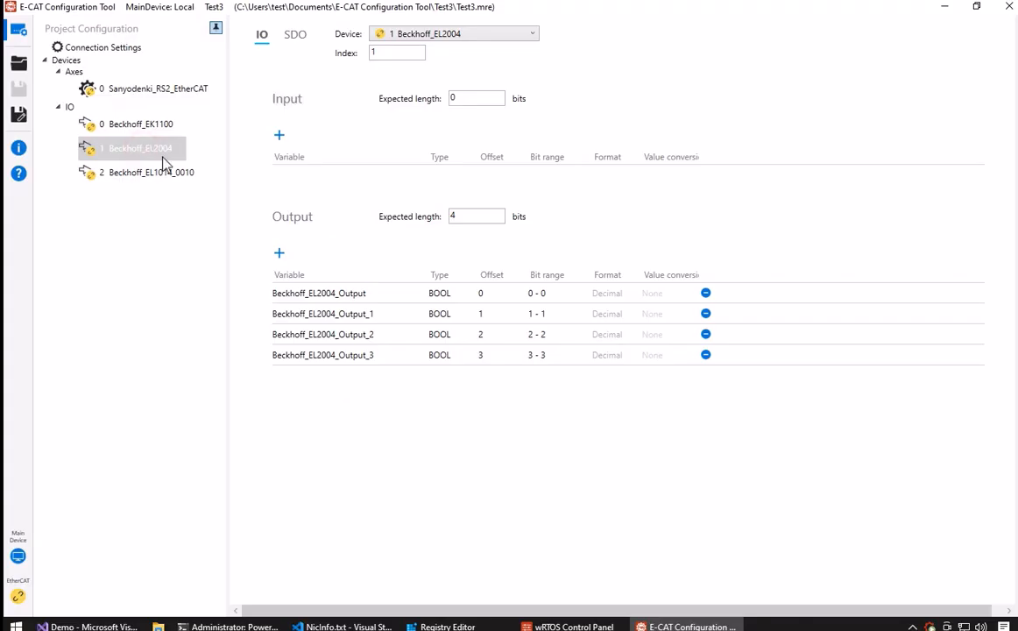
{"action": "left_click", "coordinate": [158, 133]}
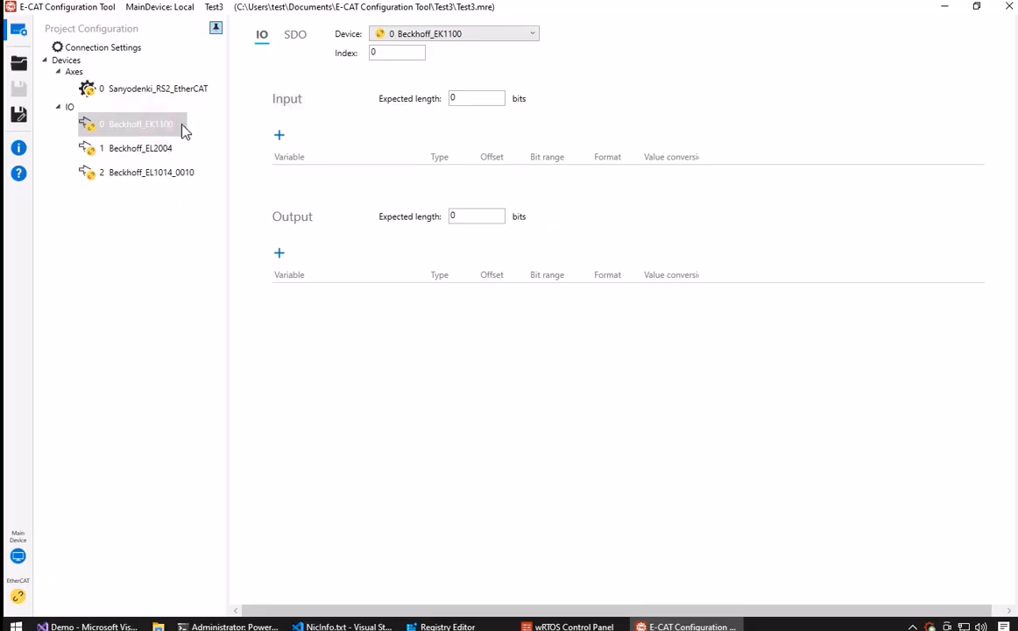
{"action": "left_click", "coordinate": [392, 52]}
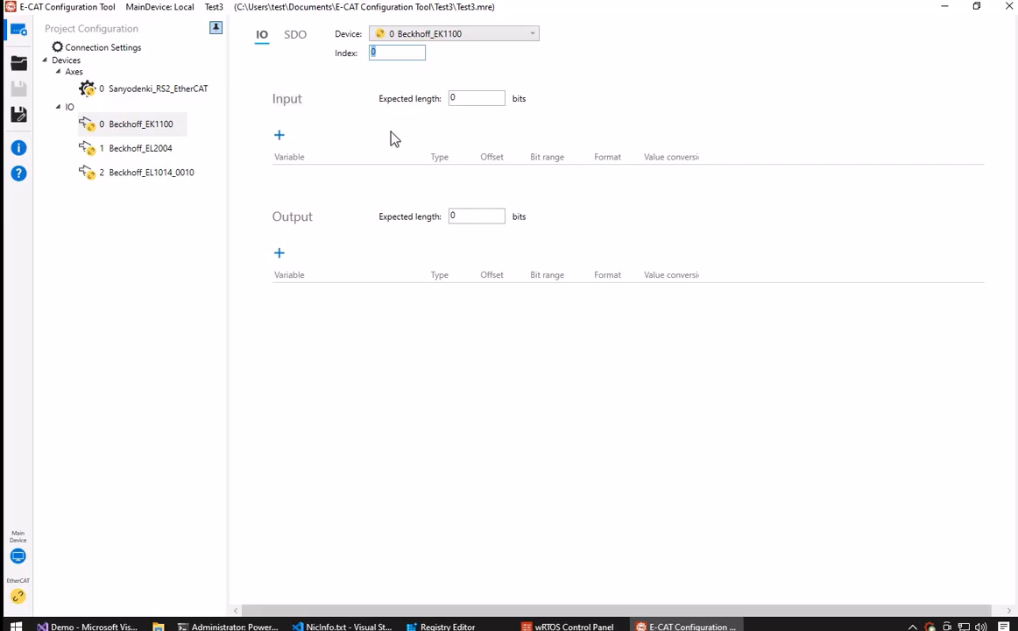
{"action": "type", "text": "9"}
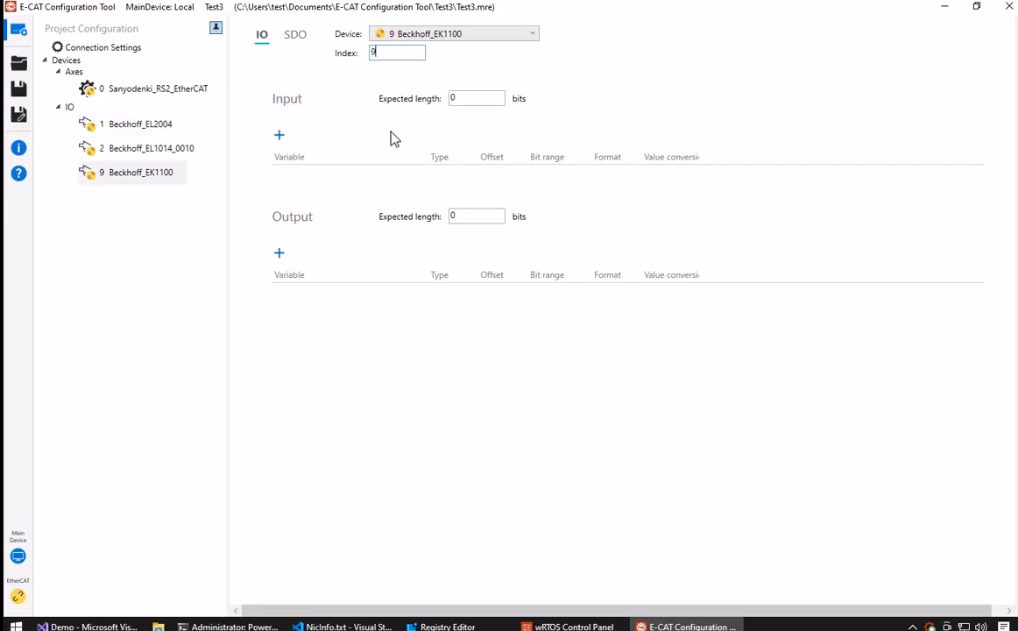
Set the index of Beckhoff_EL2004 to 0 and the index of Beckhoff_EK1100 to 1.
{"action": "left_click", "coordinate": [143, 126]}
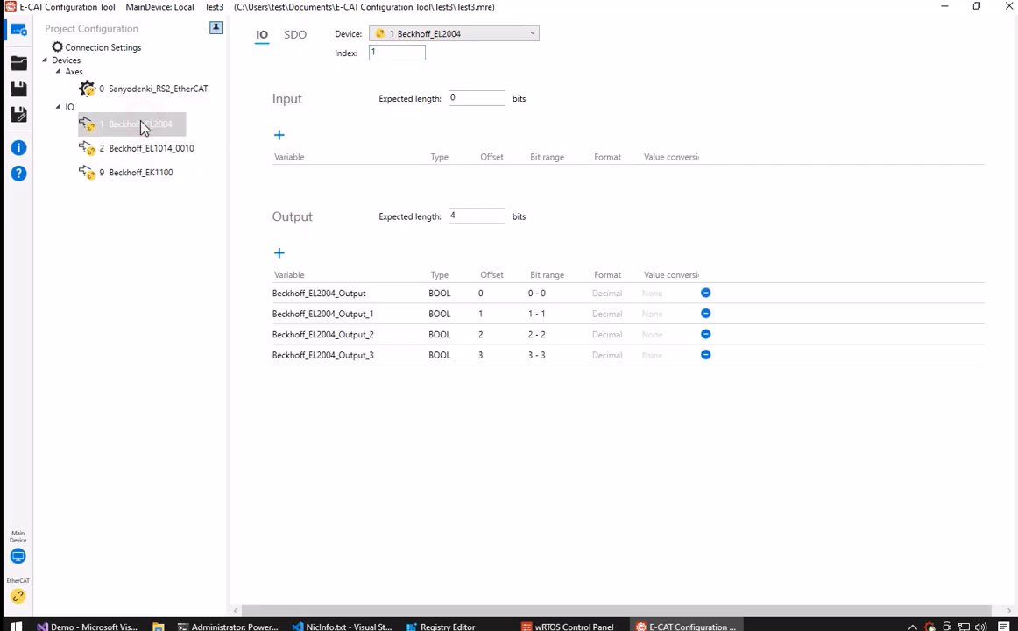
{"action": "left_click", "coordinate": [401, 54]}
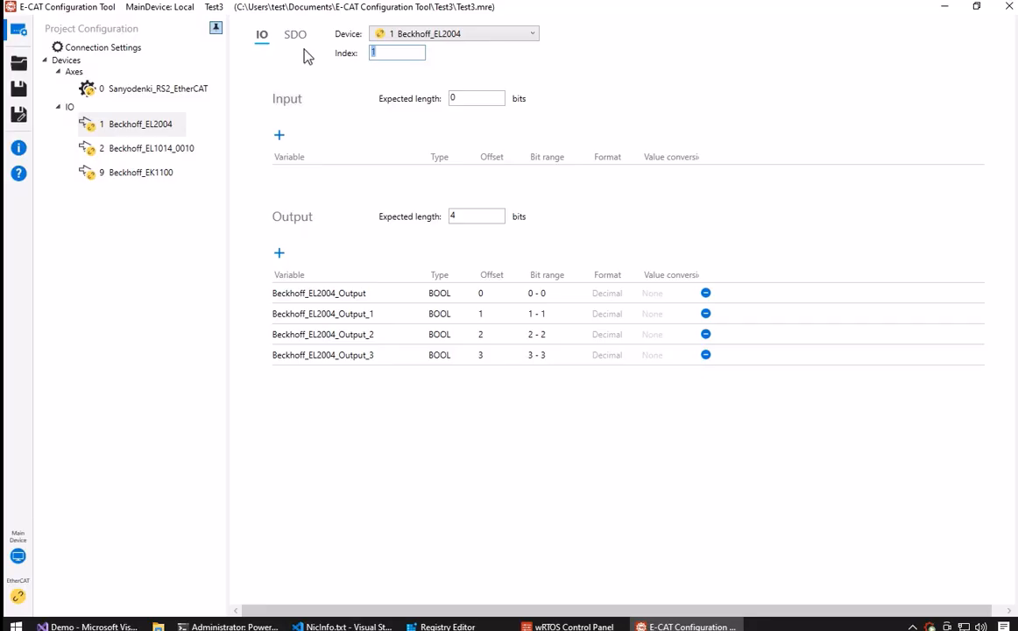
{"action": "type", "text": "0"}
{"action": "left_click", "coordinate": [162, 173]}
{"action": "left_click", "coordinate": [396, 52]}
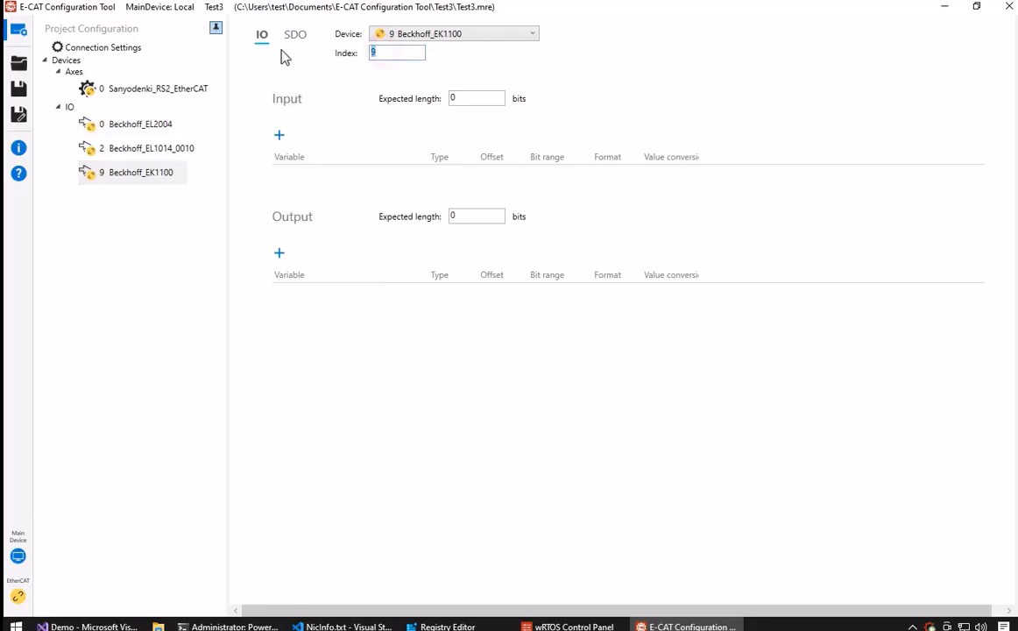
{"action": "type", "text": "1"}
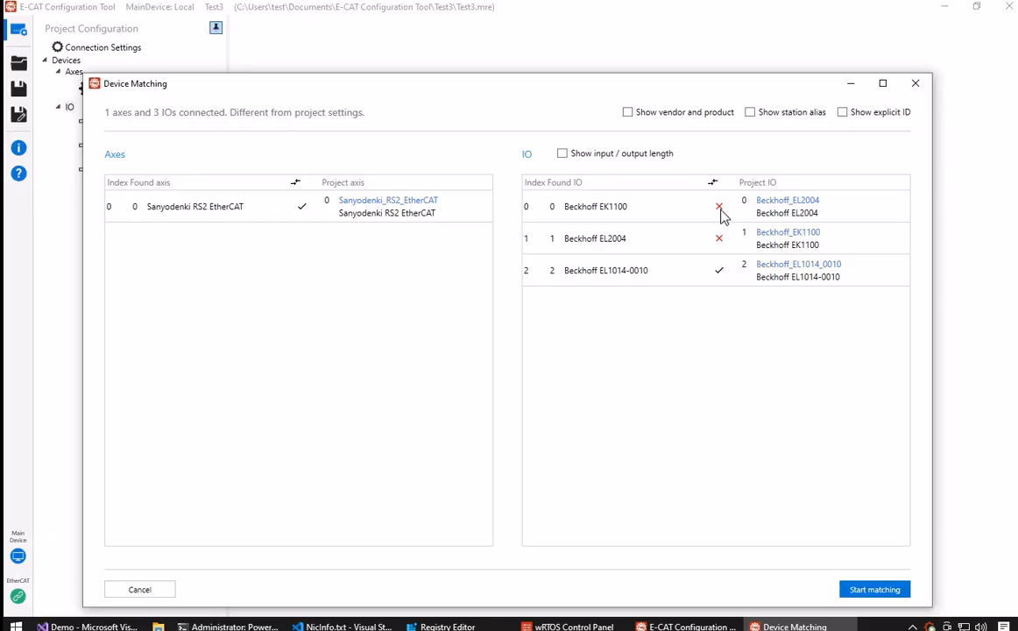
Check the IO mismatch in Device Matching, then move the Beckhoff_EL2004 project IO down one row and back up.
{"action": "mouse_move", "coordinate": [721, 216]}
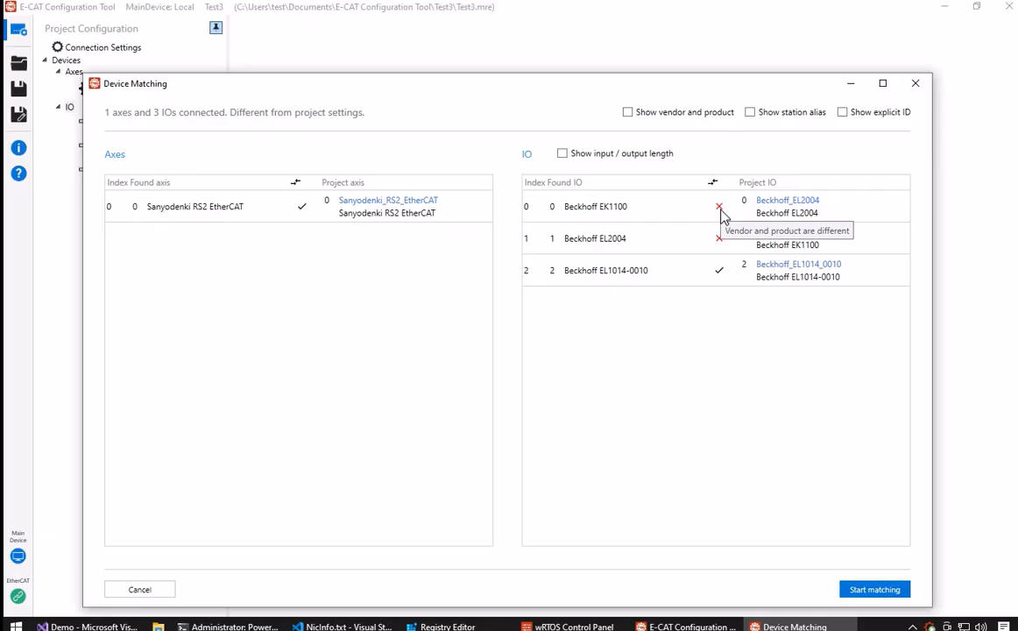
{"action": "left_click", "coordinate": [694, 119]}
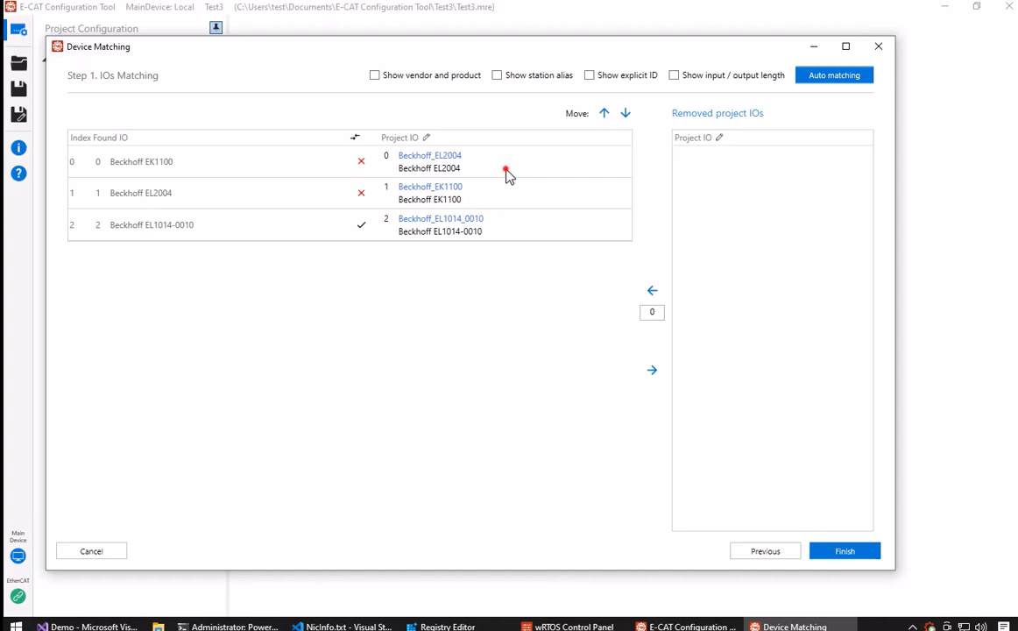
{"action": "left_click", "coordinate": [625, 113]}
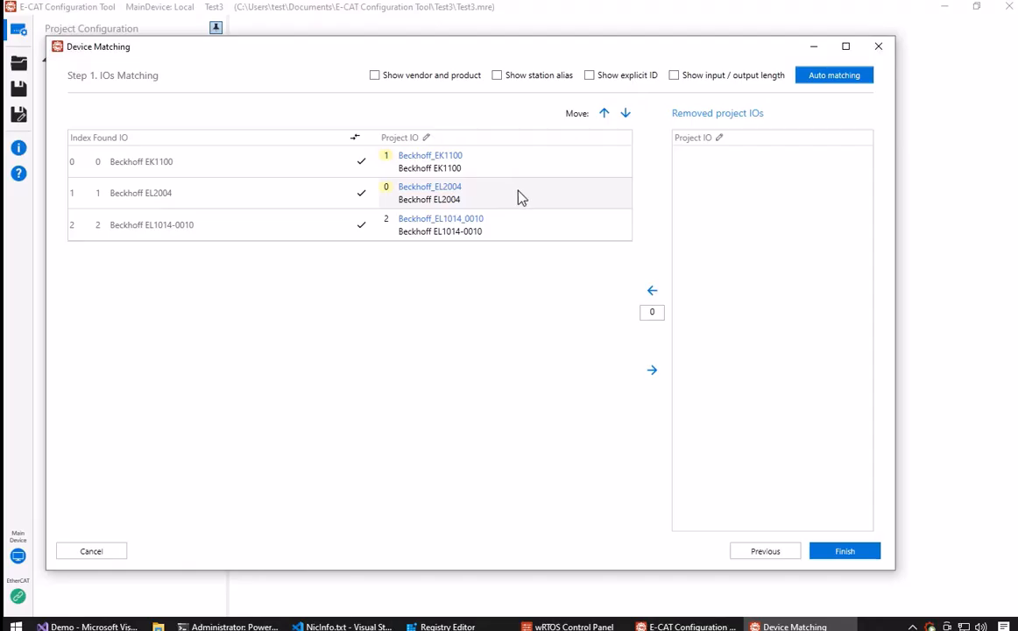
{"action": "mouse_move", "coordinate": [520, 198]}
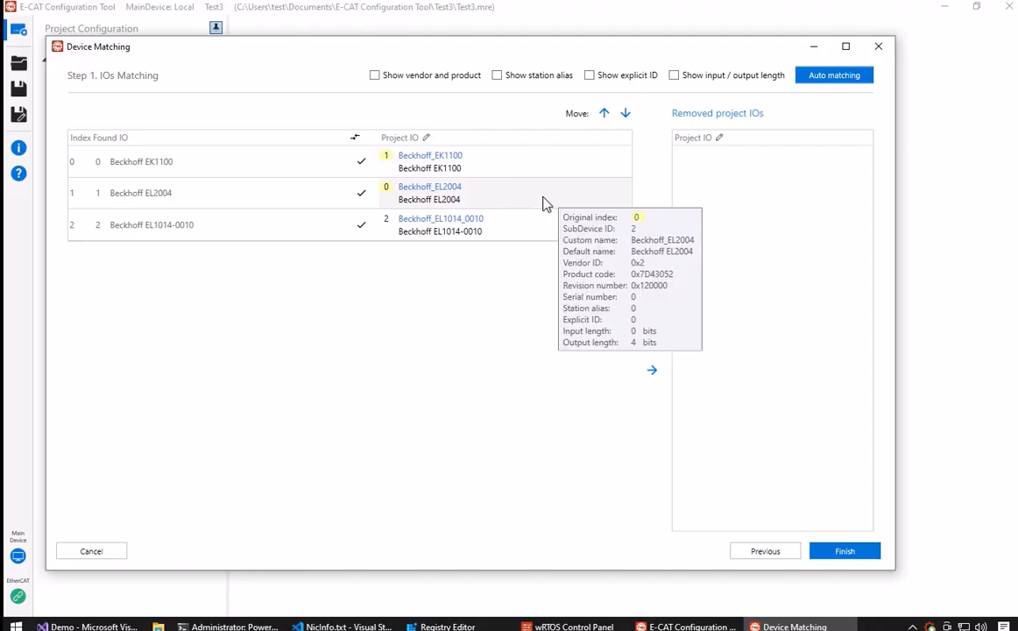
{"action": "left_click", "coordinate": [604, 113]}
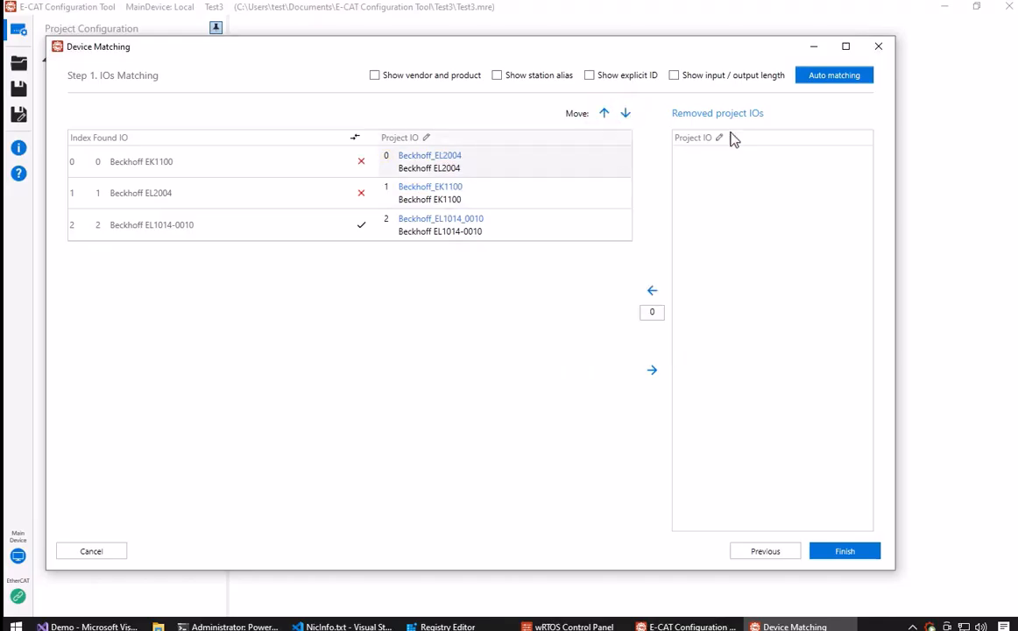
Match the project IOs to the found IOs with auto matching and finish the device matching.
{"action": "left_click", "coordinate": [827, 79]}
{"action": "left_click", "coordinate": [565, 402]}
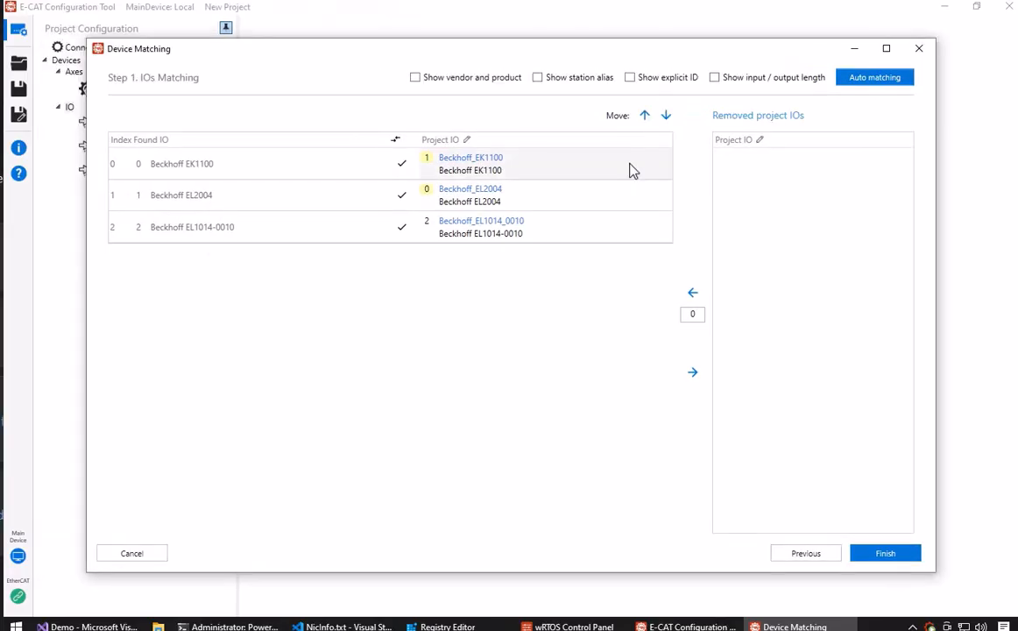
{"action": "mouse_move", "coordinate": [632, 169]}
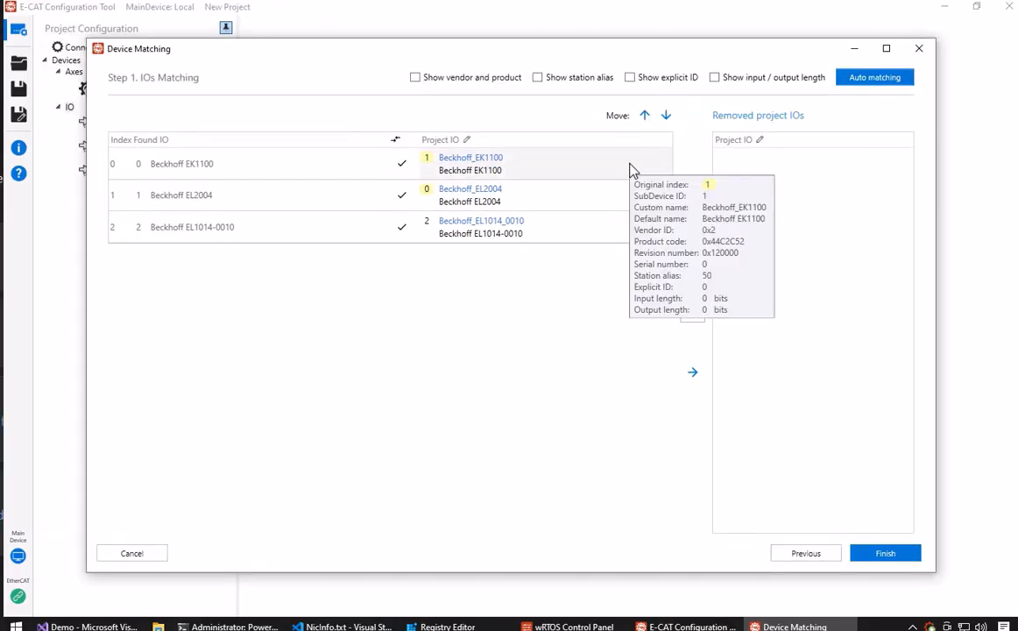
{"action": "left_click", "coordinate": [887, 553]}
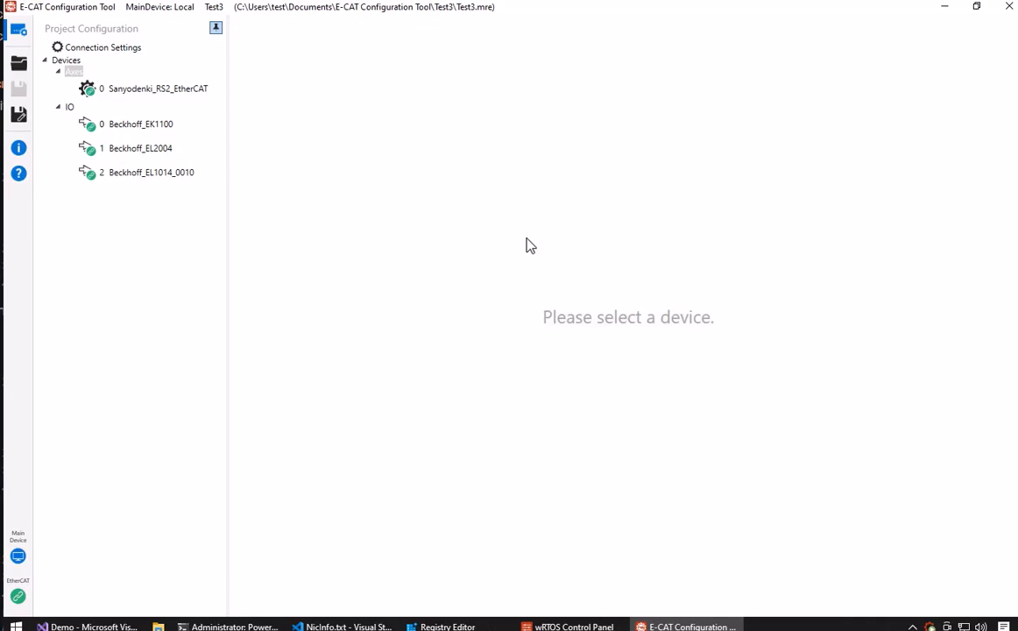
Add the Yaskawa SGD7S axis (DeviceID 0x2200301) from the database with custom name Yaskawa_SGD7S and open its settings.
{"action": "right_click", "coordinate": [77, 73]}
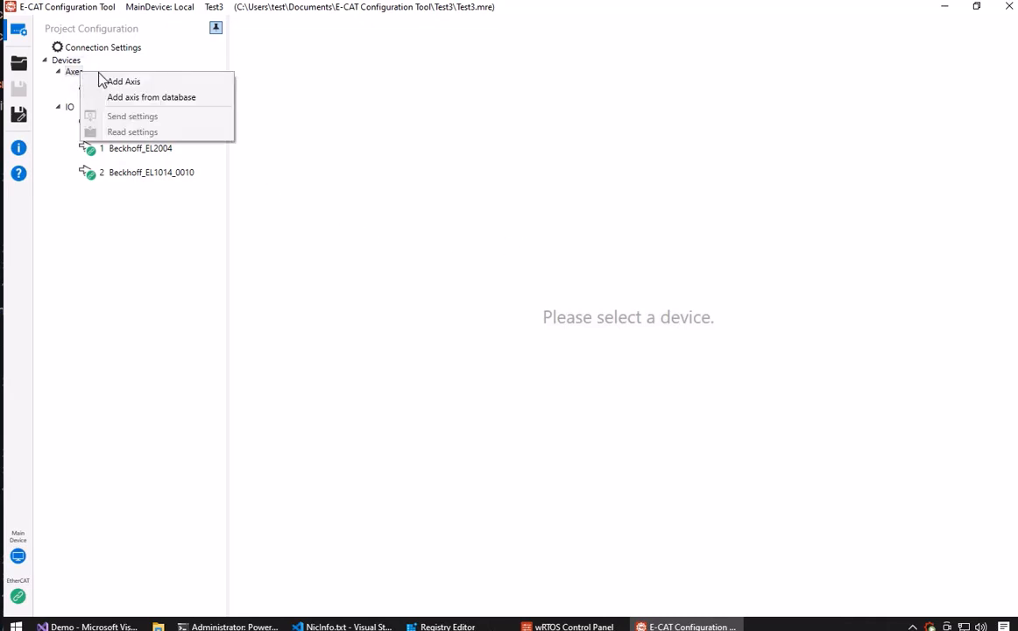
{"action": "left_click", "coordinate": [180, 99]}
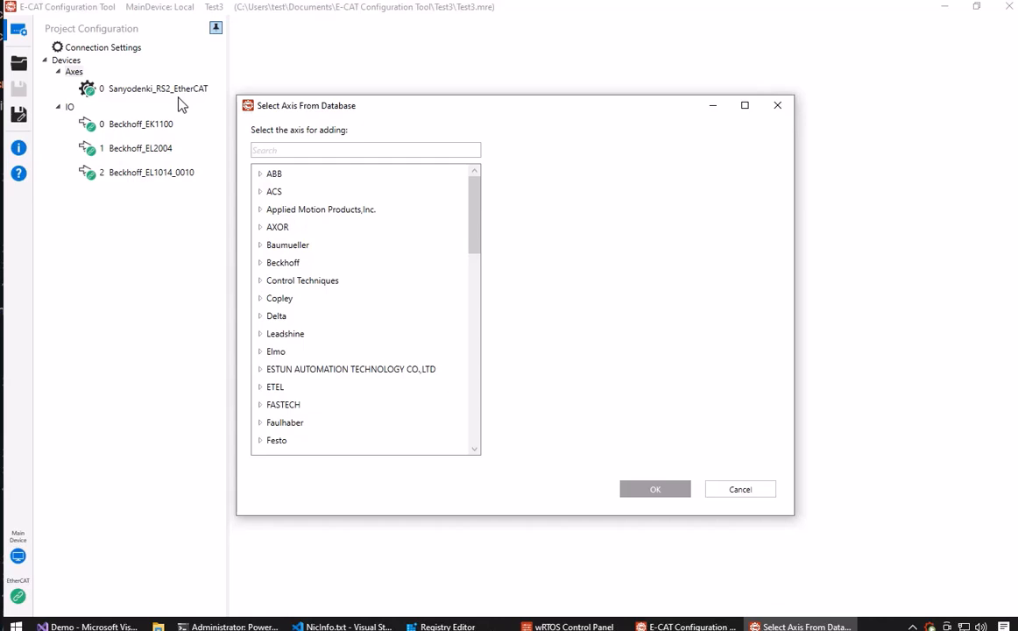
{"action": "left_click_drag", "start_coordinate": [474, 189], "coordinate": [455, 433]}
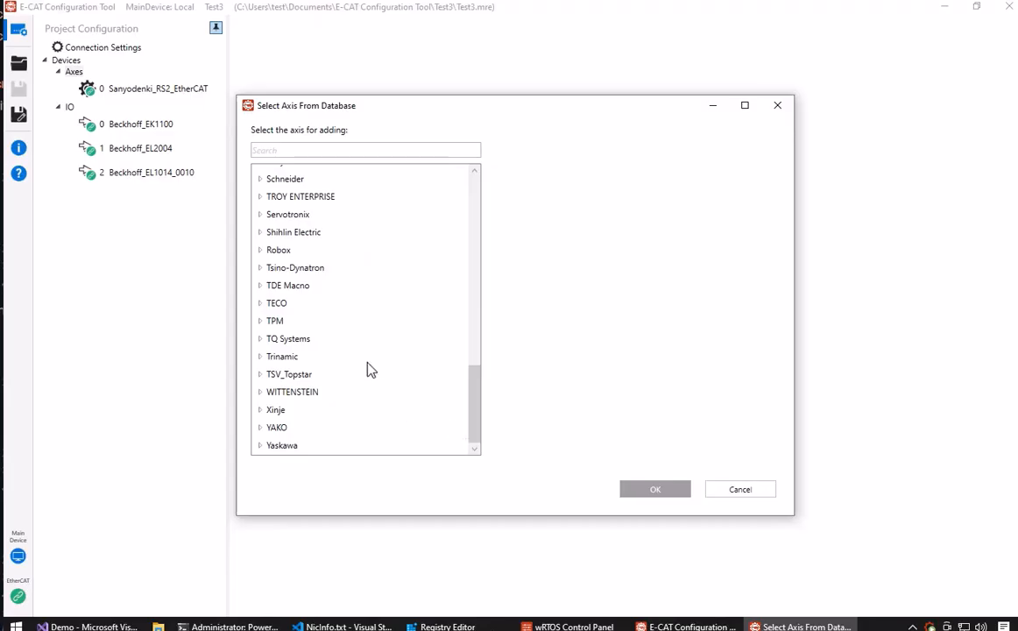
{"action": "left_click", "coordinate": [259, 445]}
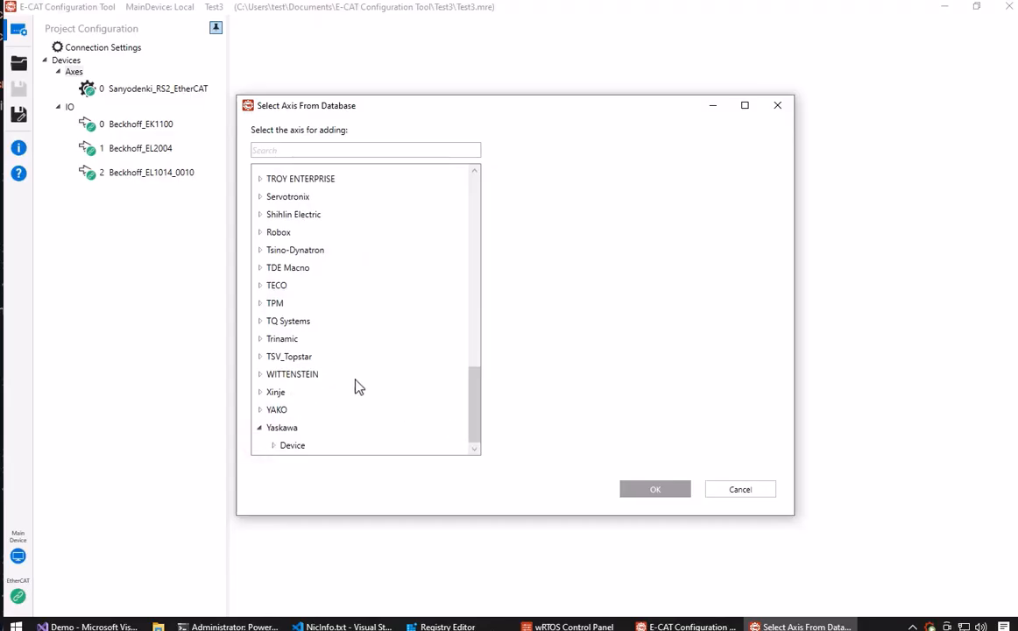
{"action": "left_click", "coordinate": [272, 445]}
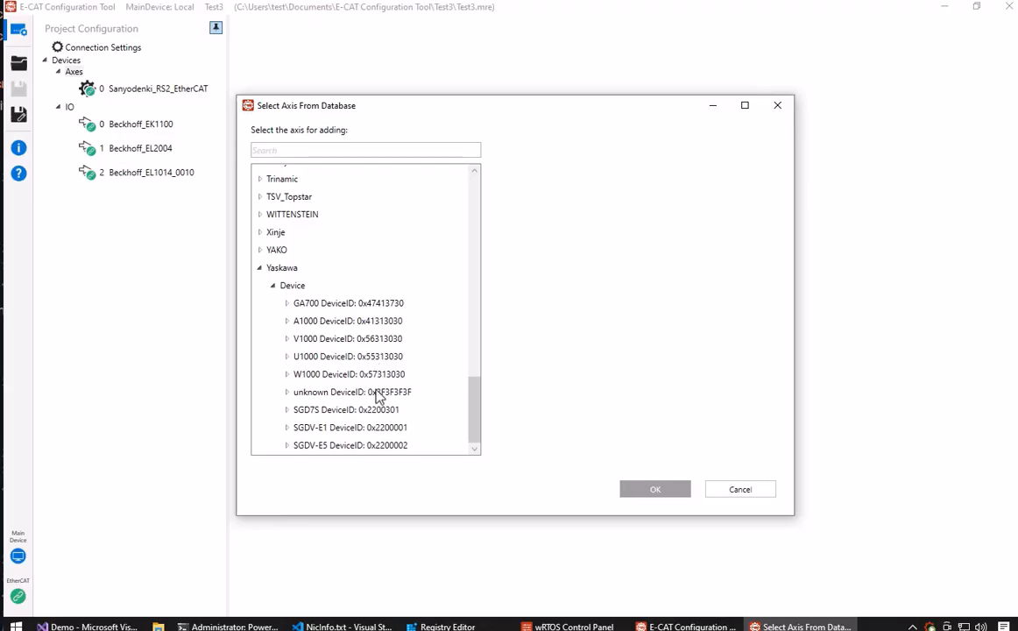
{"action": "left_click", "coordinate": [336, 409]}
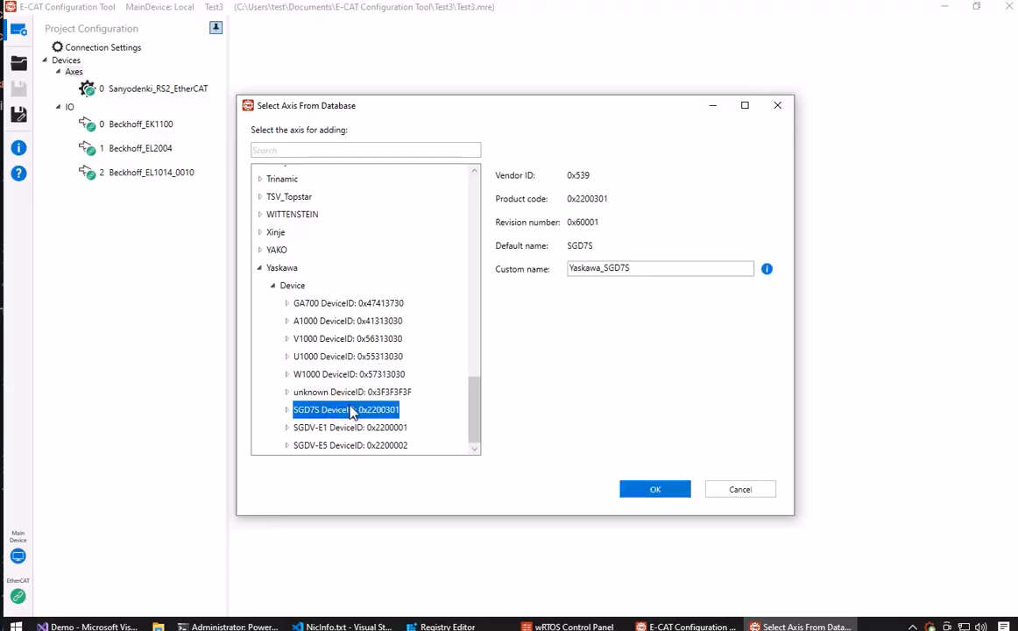
{"action": "left_click", "coordinate": [654, 488]}
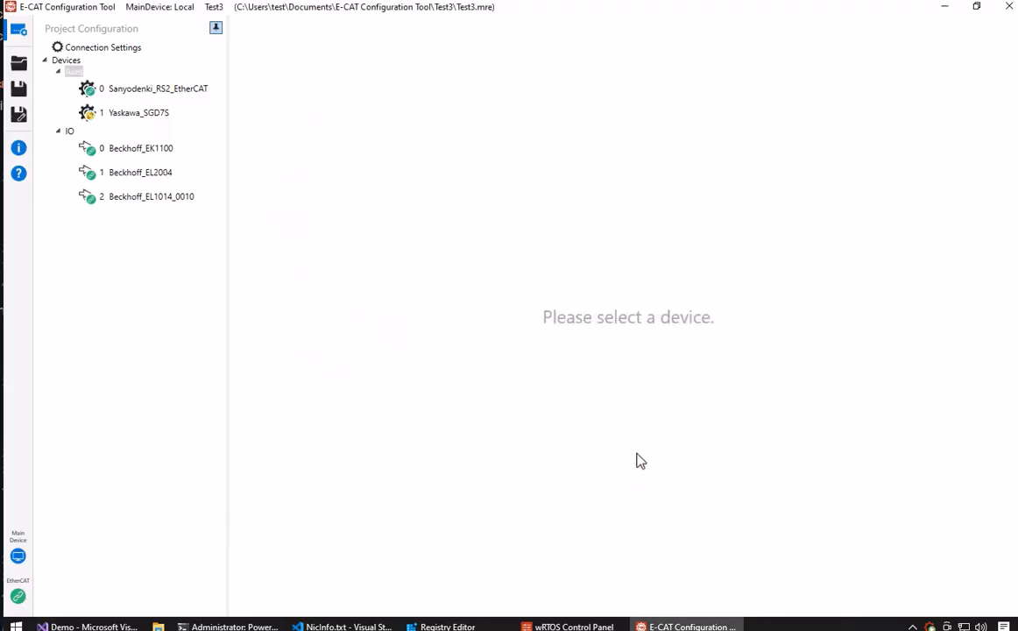
{"action": "left_click", "coordinate": [137, 114]}
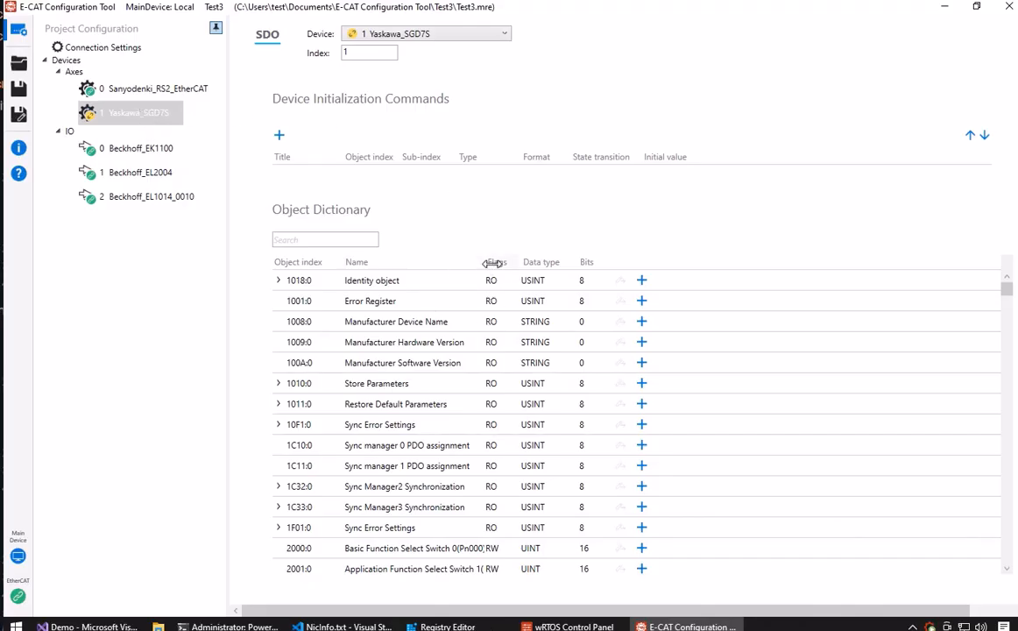
Disconnect EtherCAT, set the required axes to 2, reconnect, and view the IO of the Yaskawa_SGD7S axis.
{"action": "right_click", "coordinate": [70, 131]}
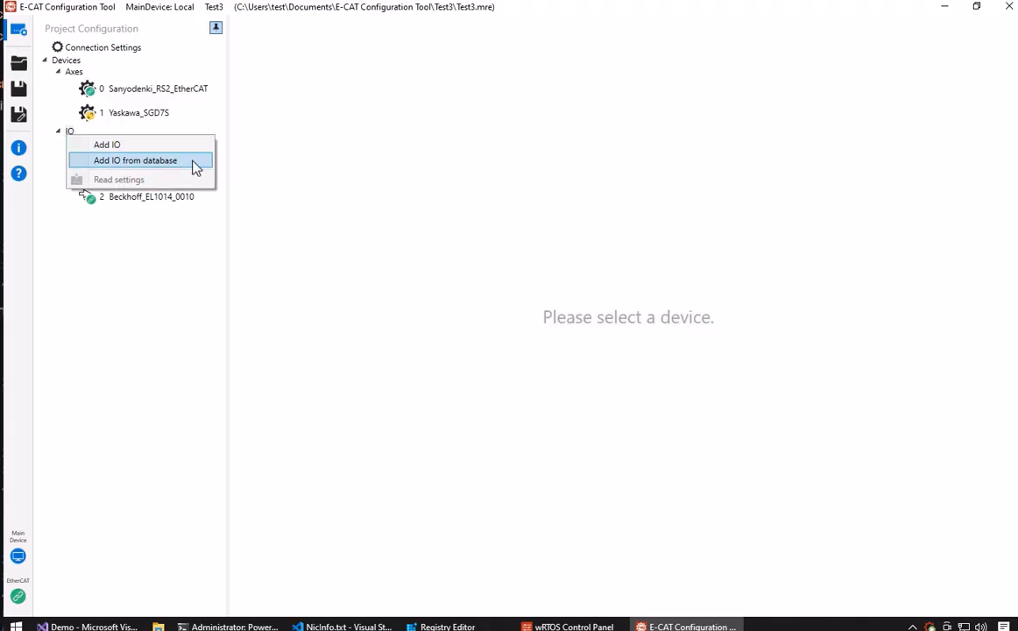
{"action": "left_click", "coordinate": [122, 50]}
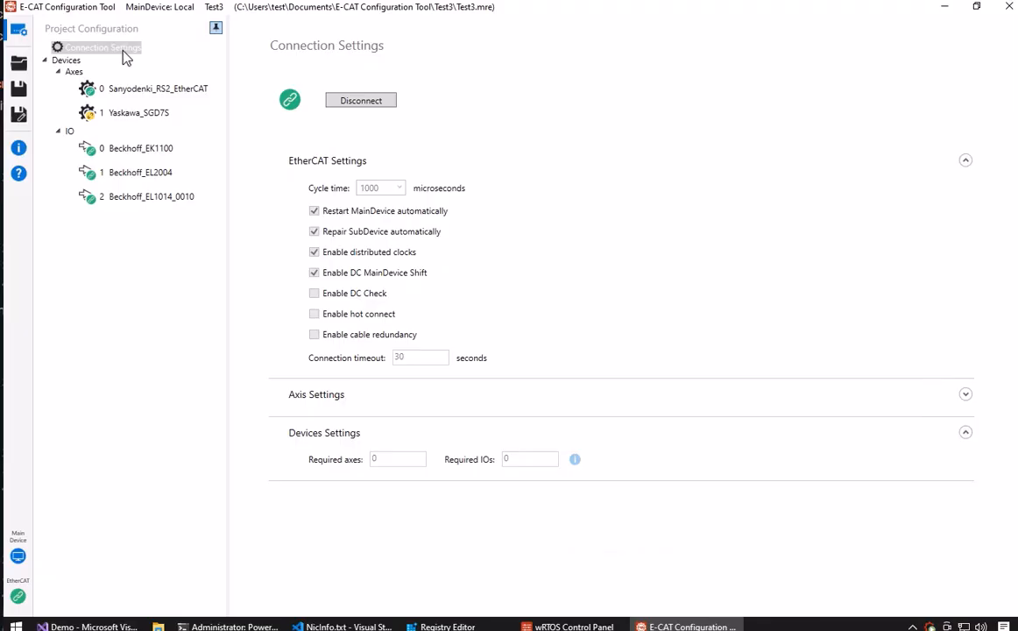
{"action": "left_click", "coordinate": [363, 102]}
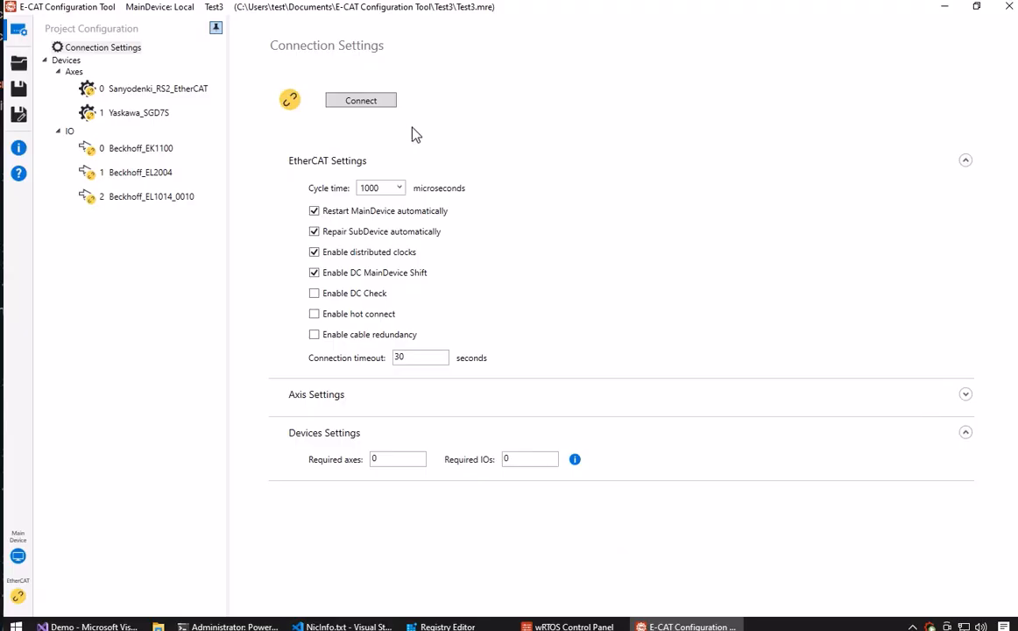
{"action": "left_click", "coordinate": [412, 460]}
{"action": "type", "text": "2"}
{"action": "left_click", "coordinate": [384, 103]}
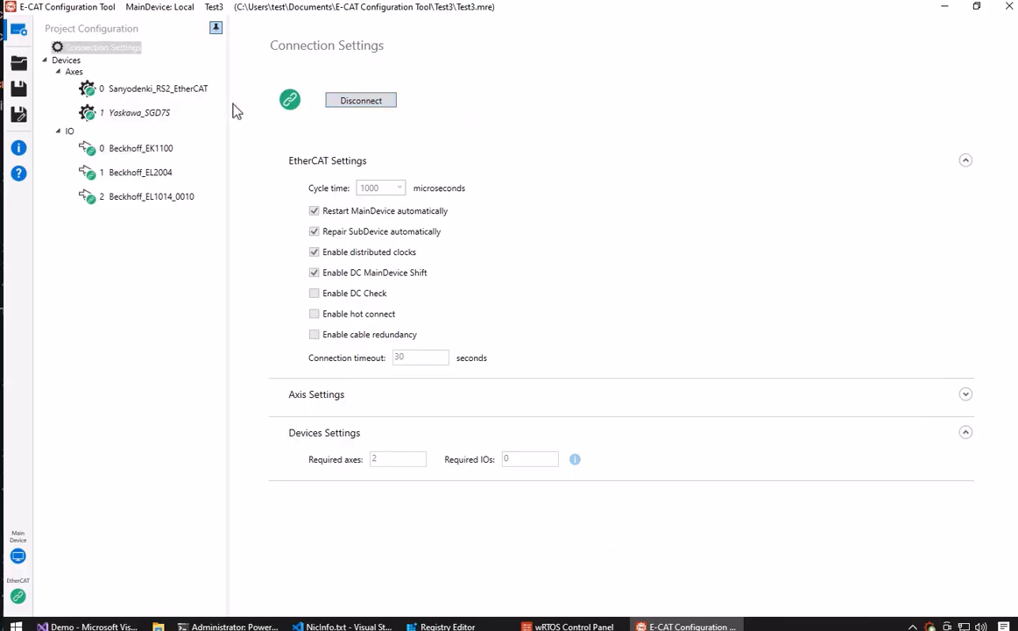
{"action": "left_click", "coordinate": [163, 114]}
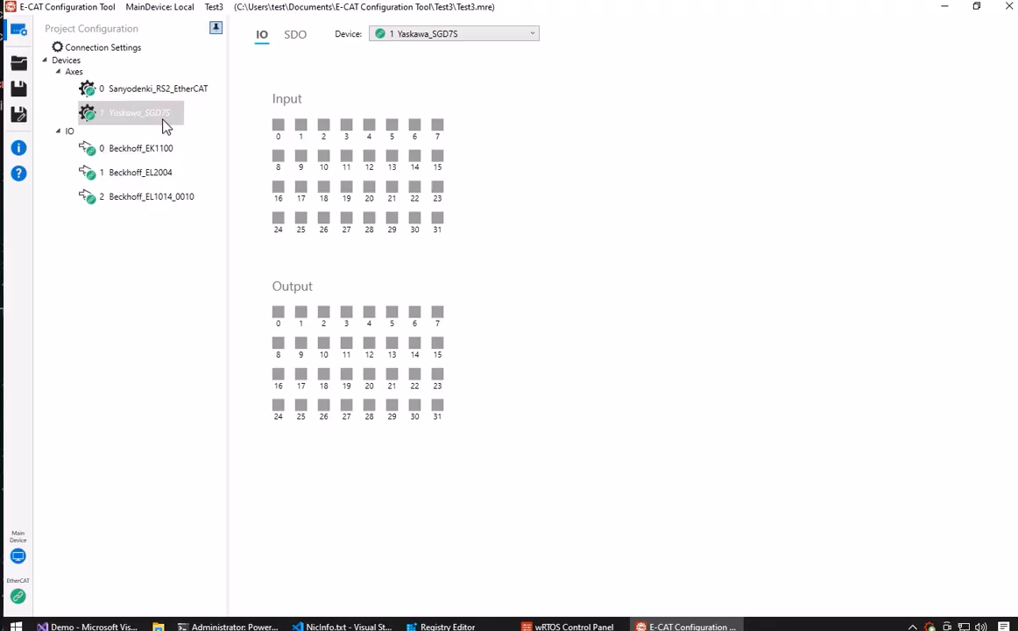
{"action": "mouse_move", "coordinate": [164, 127]}
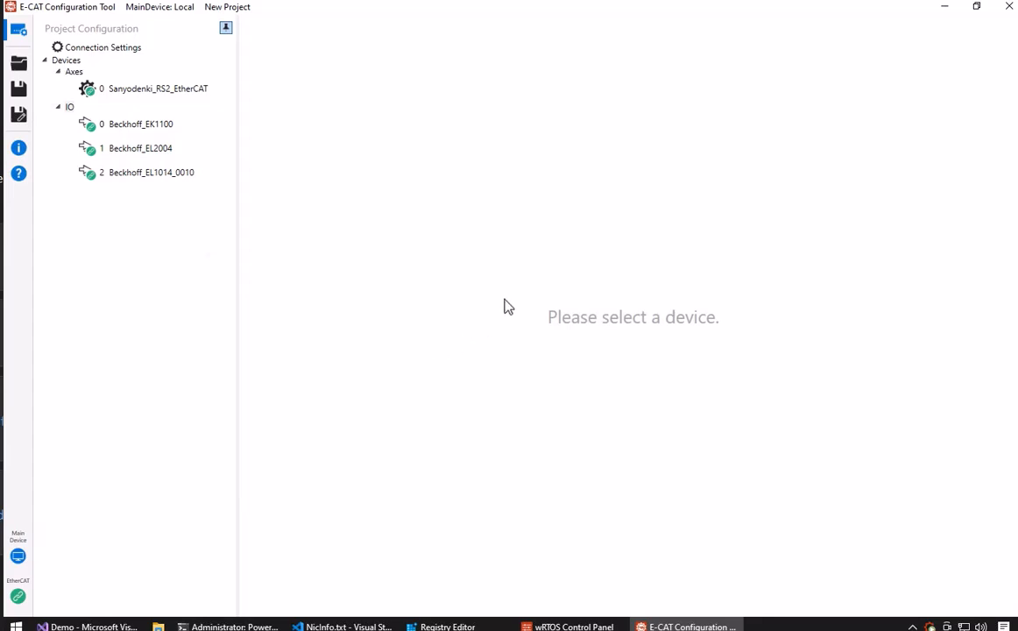
Close the E-CAT Configuration Tool without saving the project and disconnect EtherCAT in the wRTOS Control Panel.
{"action": "left_click", "coordinate": [1009, 7]}
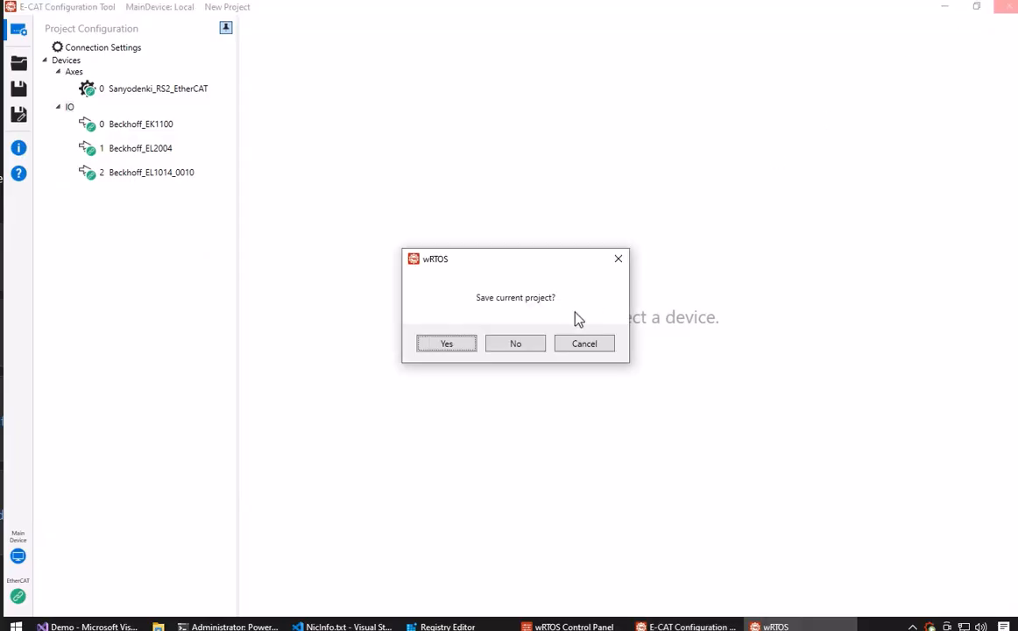
{"action": "left_click", "coordinate": [531, 348]}
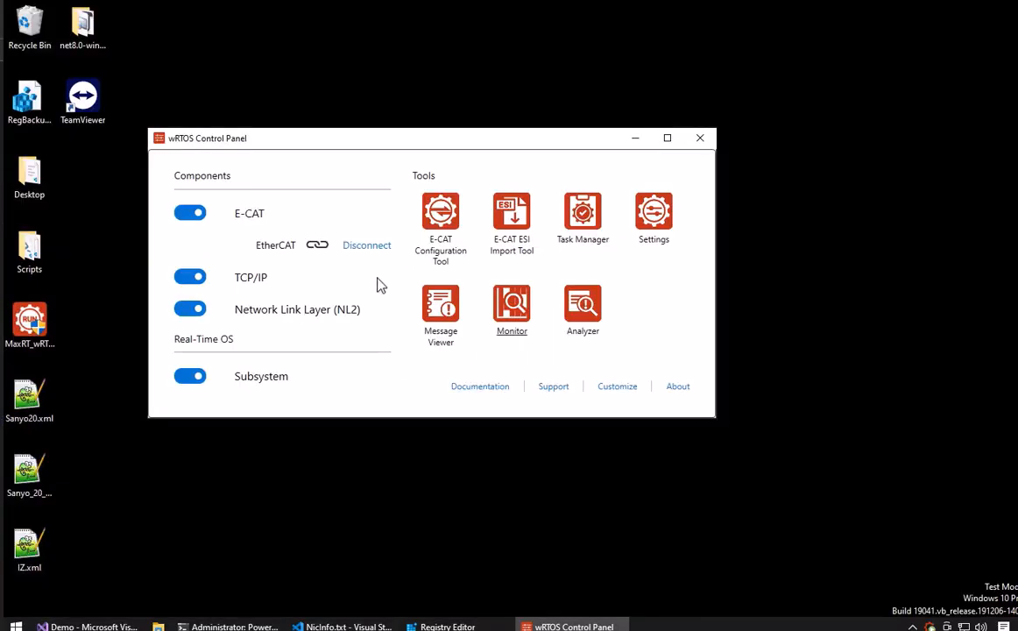
{"action": "left_click", "coordinate": [367, 246]}
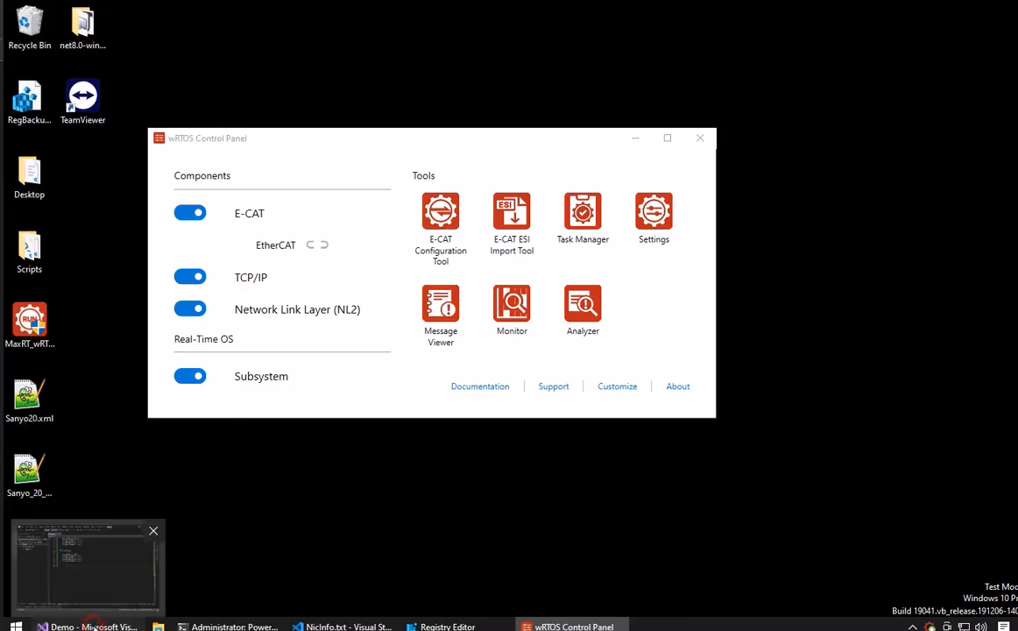
Run the Demo program in Visual Studio and check the EtherCAT connection in the wRTOS Control Panel.
{"action": "left_click", "coordinate": [87, 578]}
{"action": "scroll", "coordinate": [489, 302], "scroll_direction": "up", "scroll_amount": 12}
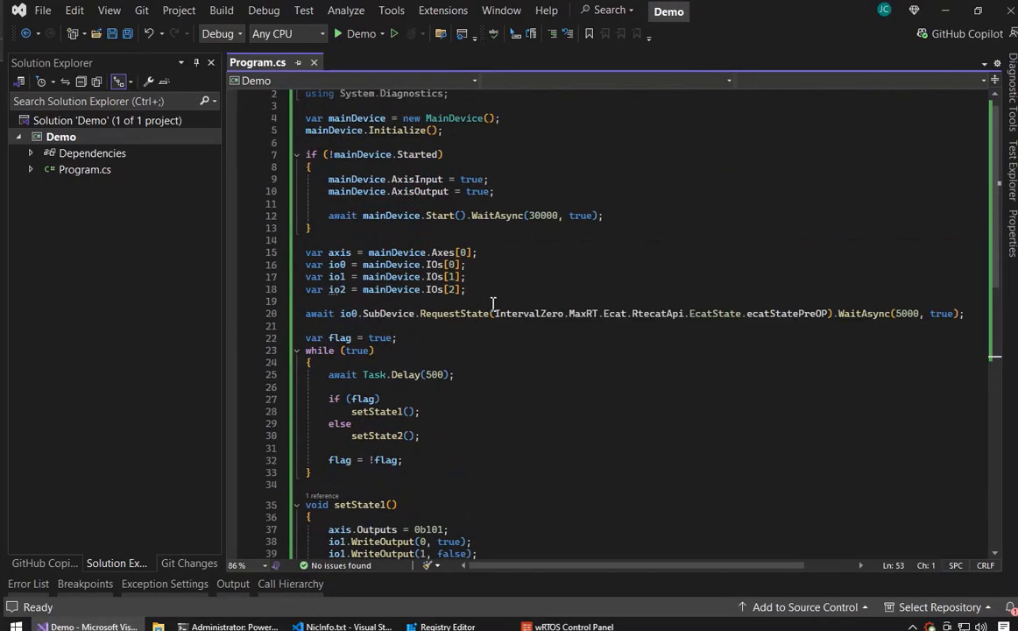
{"action": "left_click", "coordinate": [358, 33]}
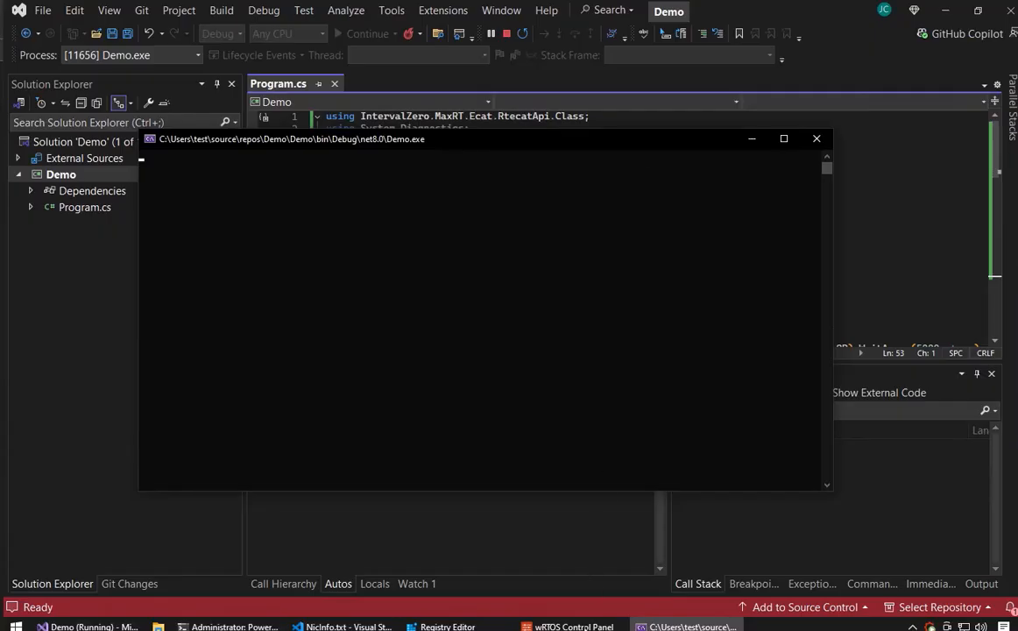
{"action": "left_click", "coordinate": [587, 626]}
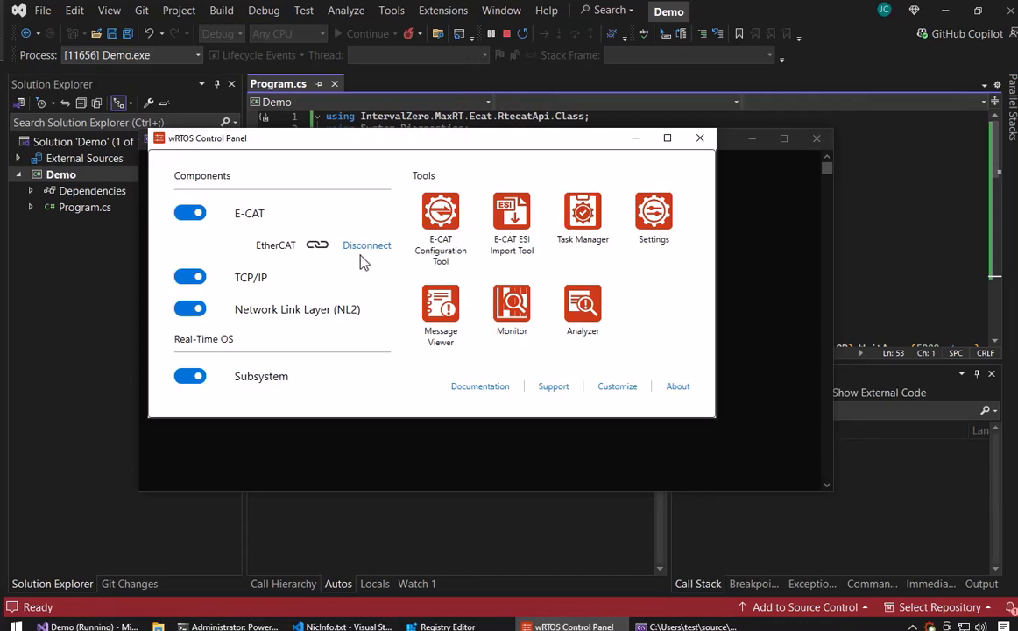
Launch the E-CAT Configuration Tool, connect it to the E-CAT MainDevice and acknowledge the existing EtherCAT connection.
{"action": "left_click", "coordinate": [445, 253]}
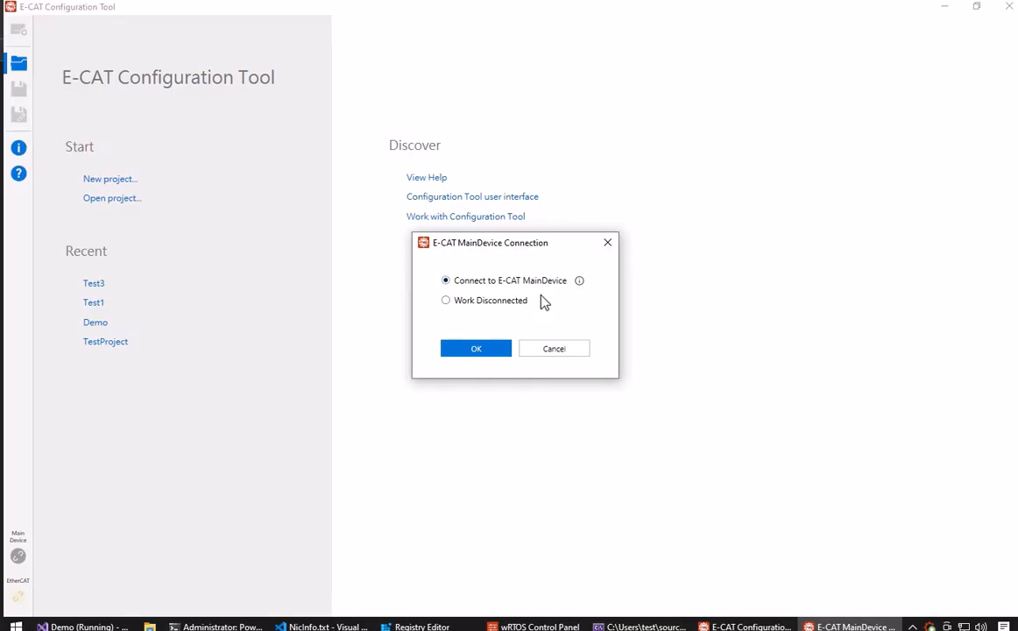
{"action": "left_click", "coordinate": [495, 352]}
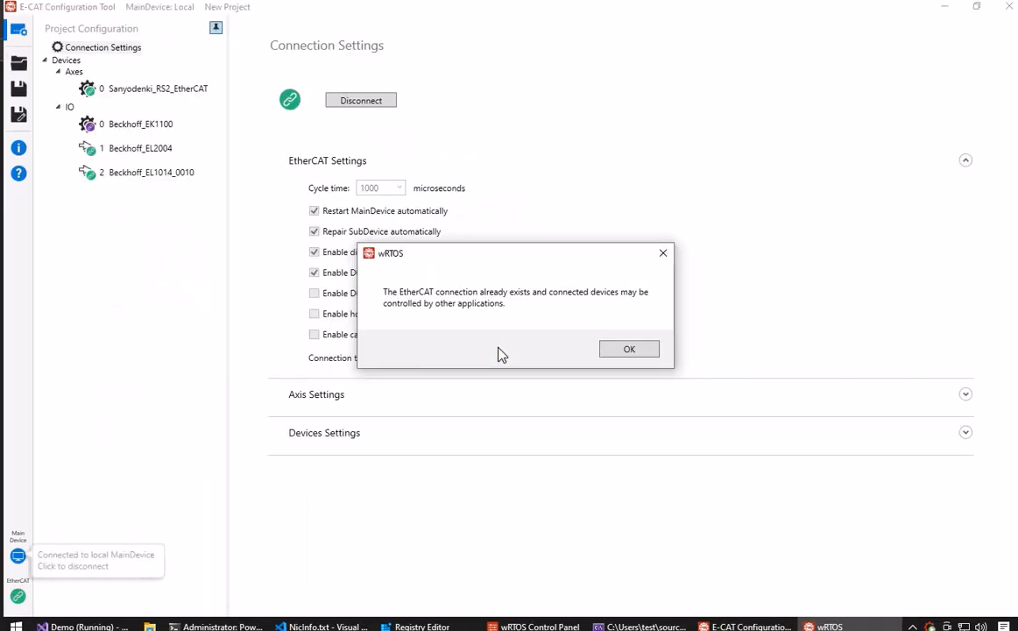
{"action": "left_click", "coordinate": [628, 351]}
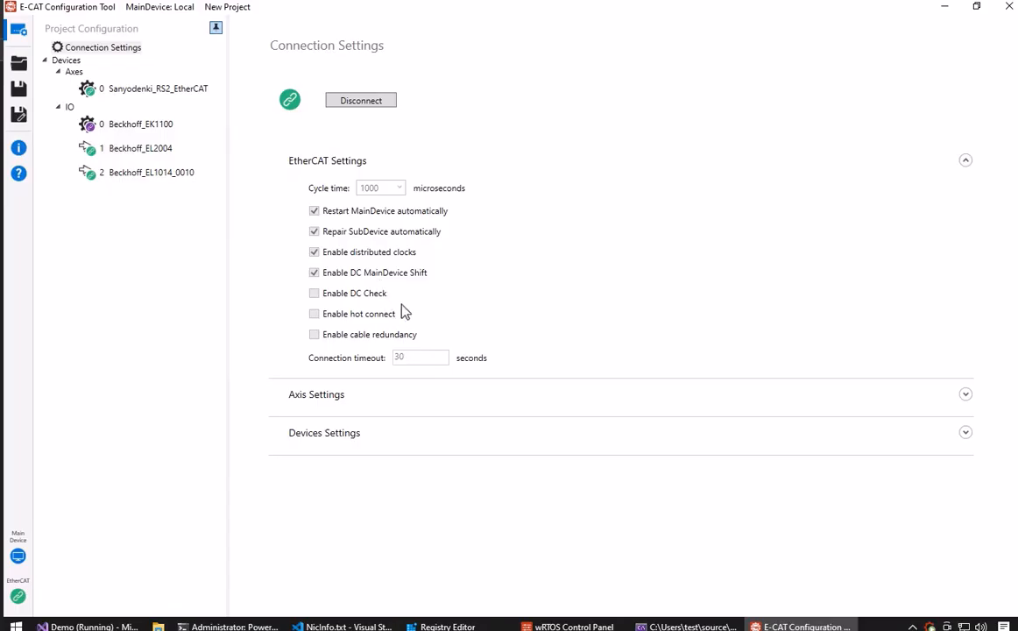
Examine the Axis Settings, the IO states of Sanyodenki_RS2_EtherCAT and Beckhoff_EL2004, and the Sanyodenki axis's SDO page.
{"action": "left_click", "coordinate": [398, 407]}
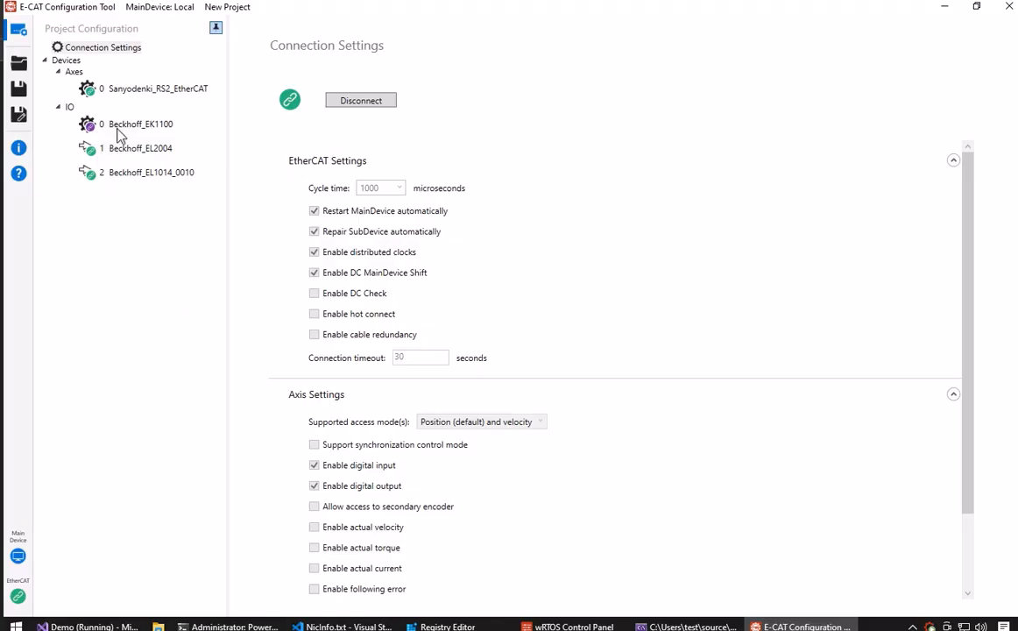
{"action": "left_click", "coordinate": [163, 88]}
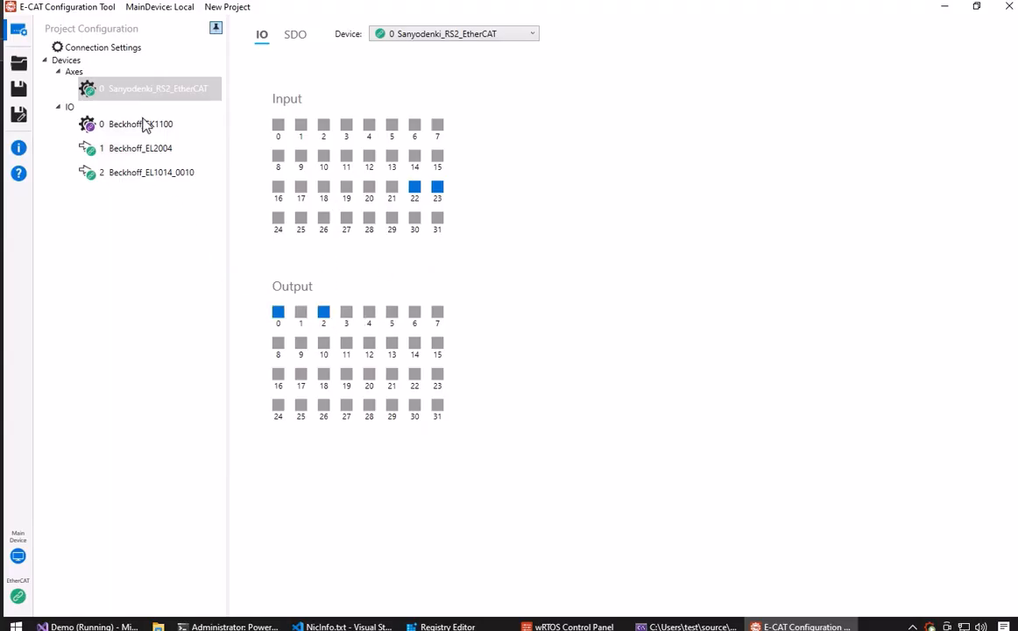
{"action": "left_click", "coordinate": [147, 149]}
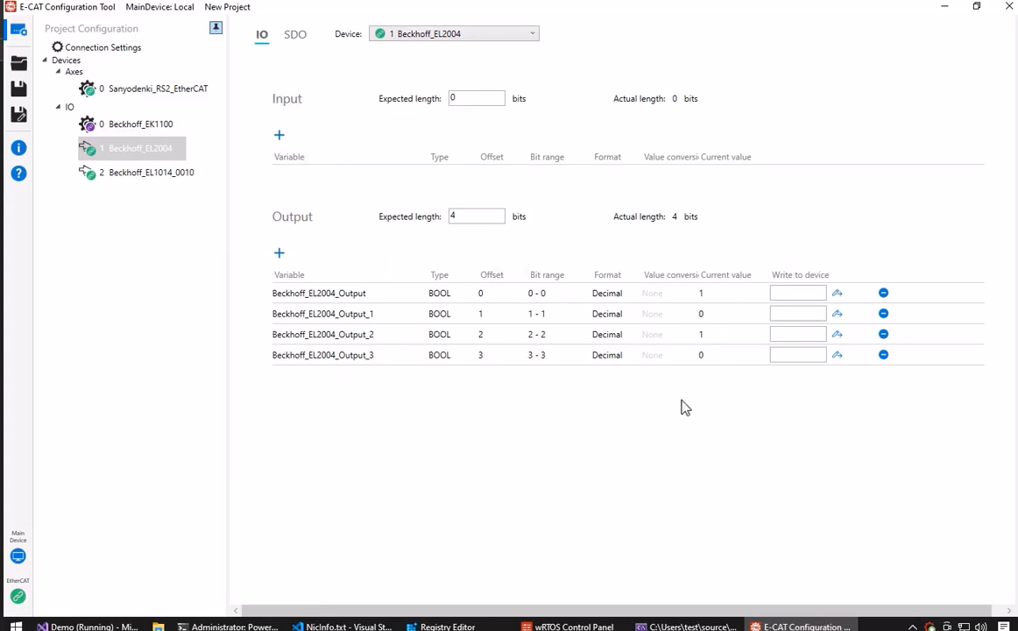
{"action": "left_click", "coordinate": [171, 88]}
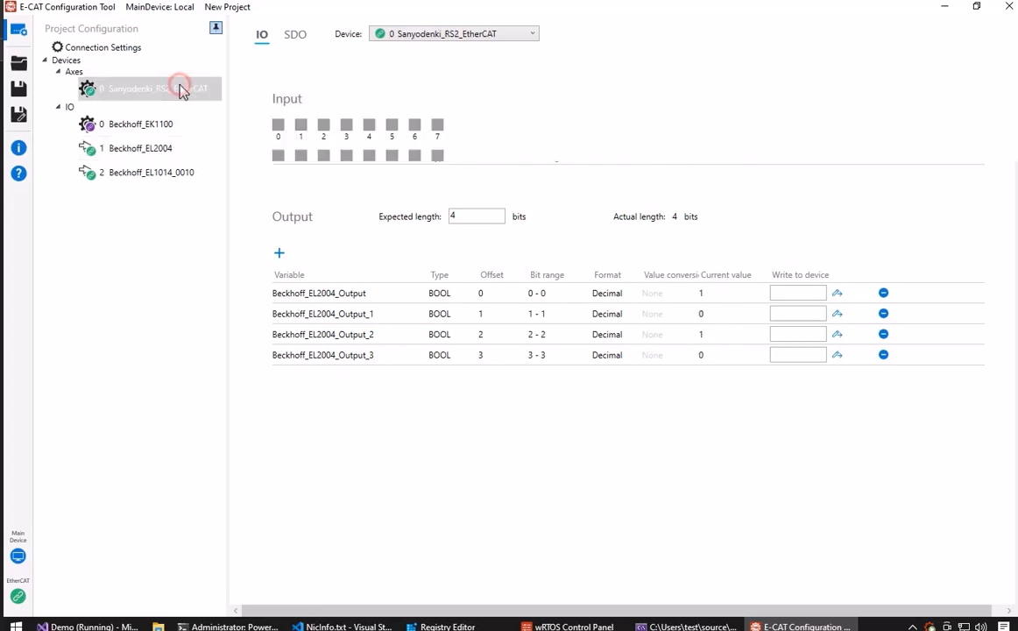
{"action": "left_click", "coordinate": [295, 35]}
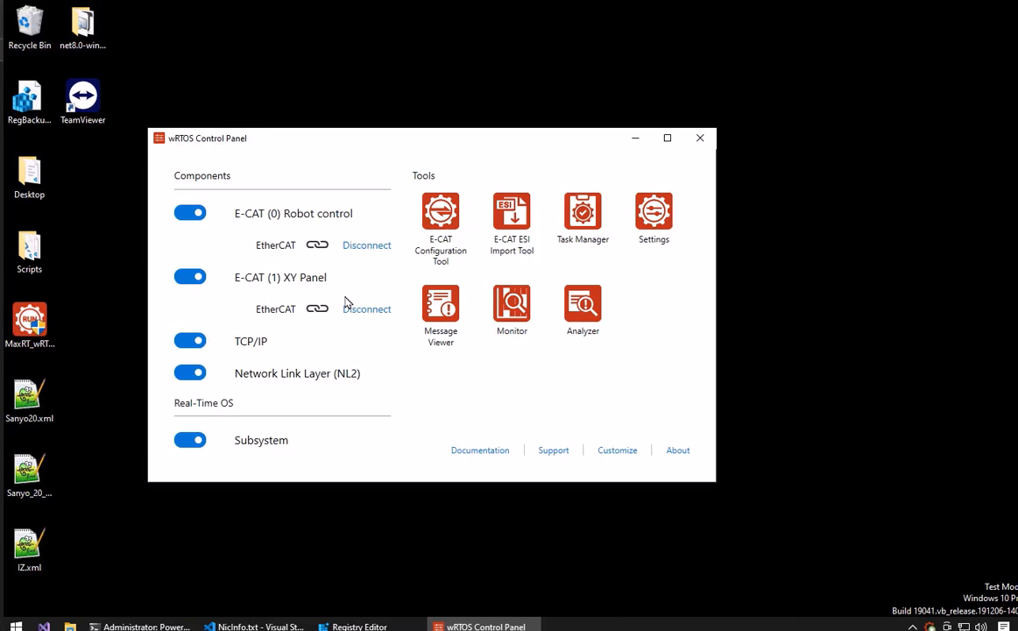
Launch the E-CAT Configuration Tool from the wRTOS Control Panel and connect it to E-CAT MainDevice instance 0.
{"action": "left_click", "coordinate": [446, 252]}
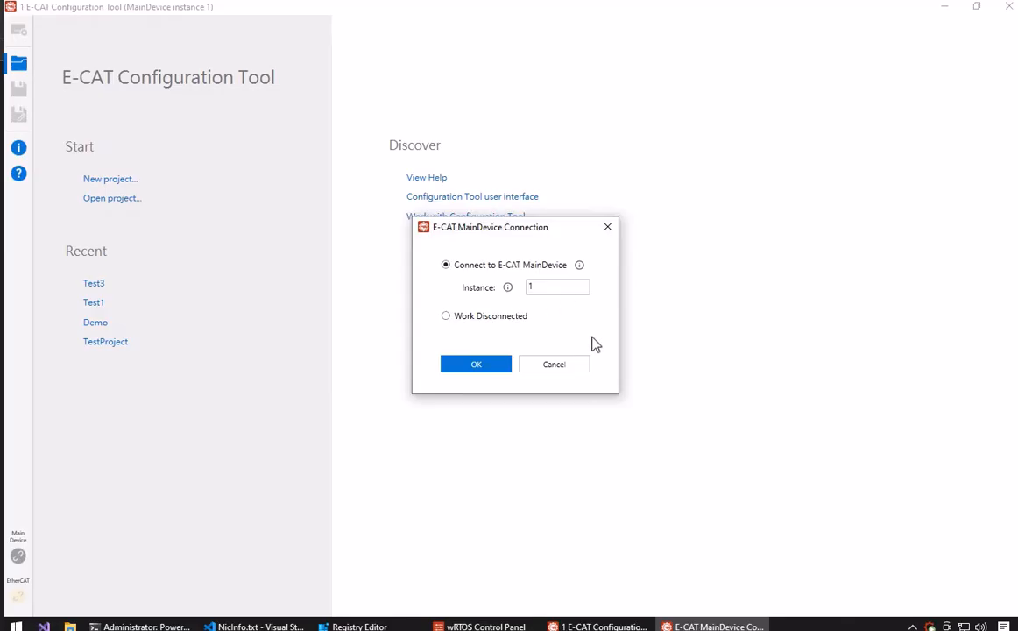
{"action": "double_click", "coordinate": [559, 286]}
{"action": "type", "text": "0"}
{"action": "left_click", "coordinate": [480, 366]}
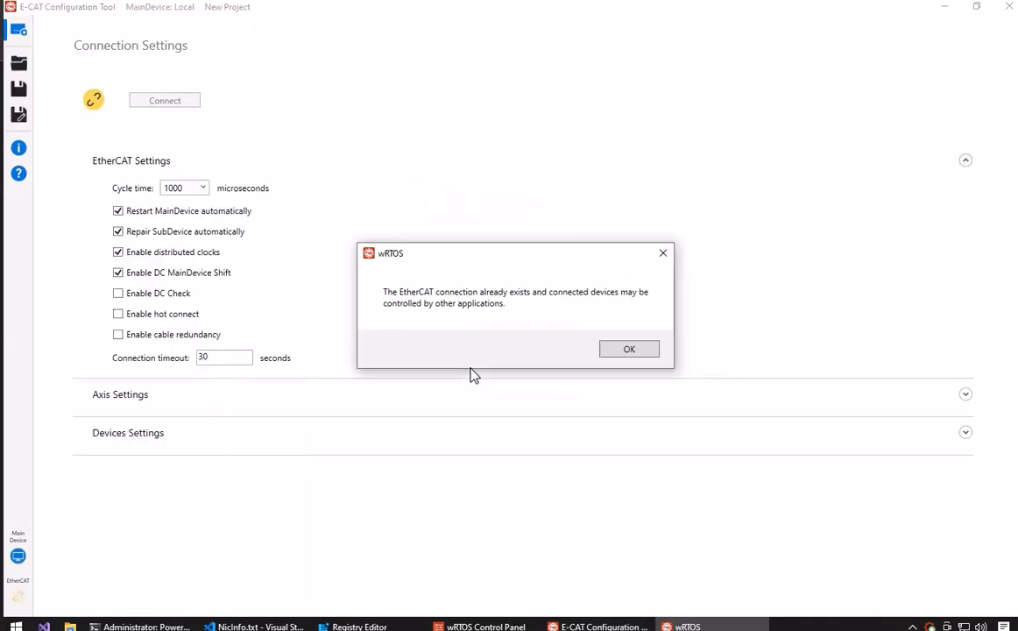
{"action": "left_click", "coordinate": [626, 350]}
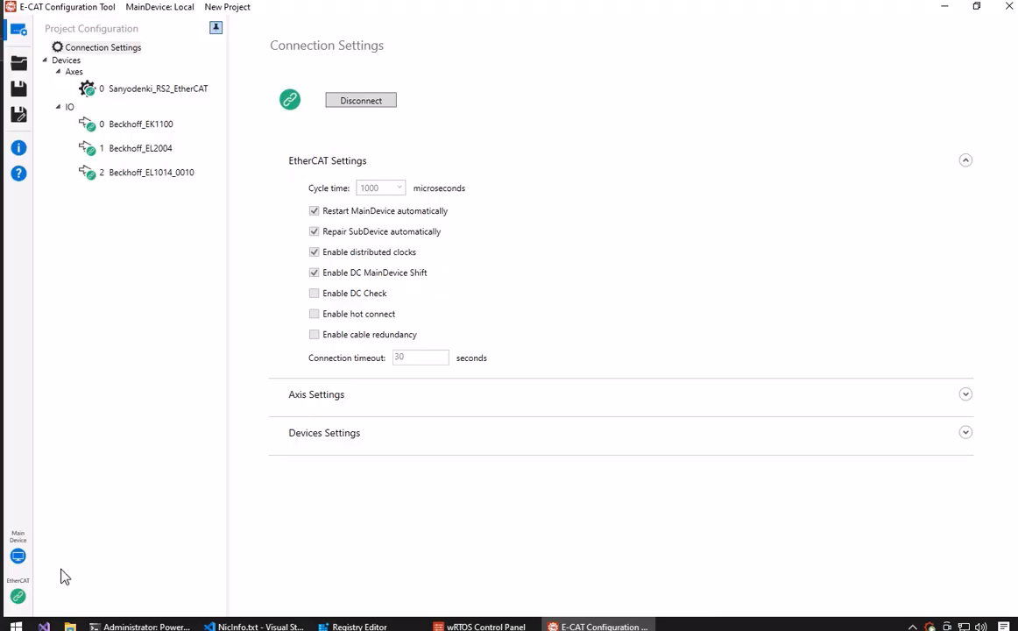
{"action": "left_click", "coordinate": [19, 557]}
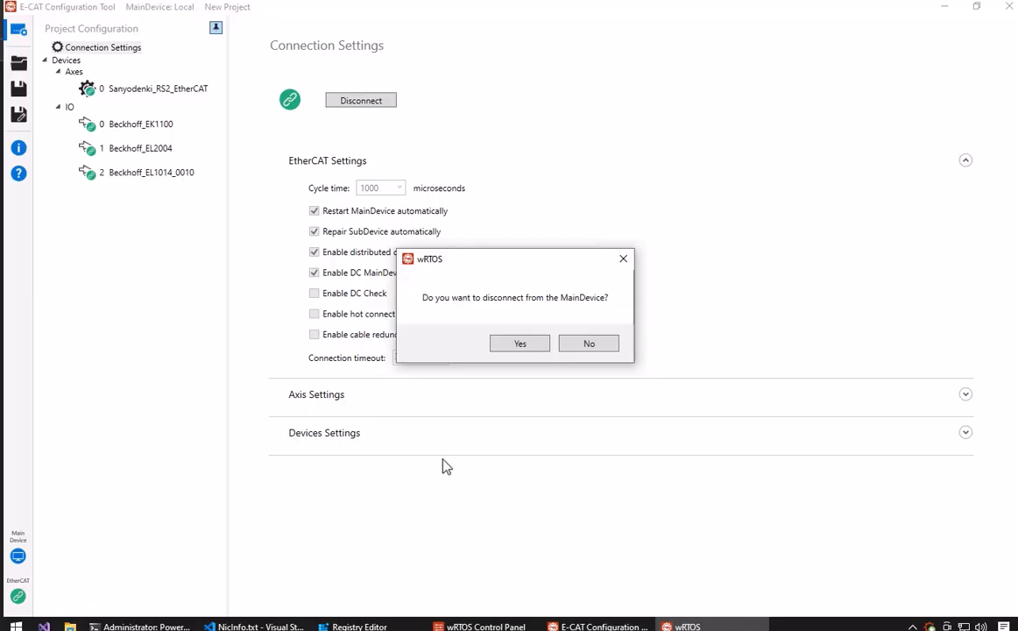
{"action": "left_click", "coordinate": [590, 345]}
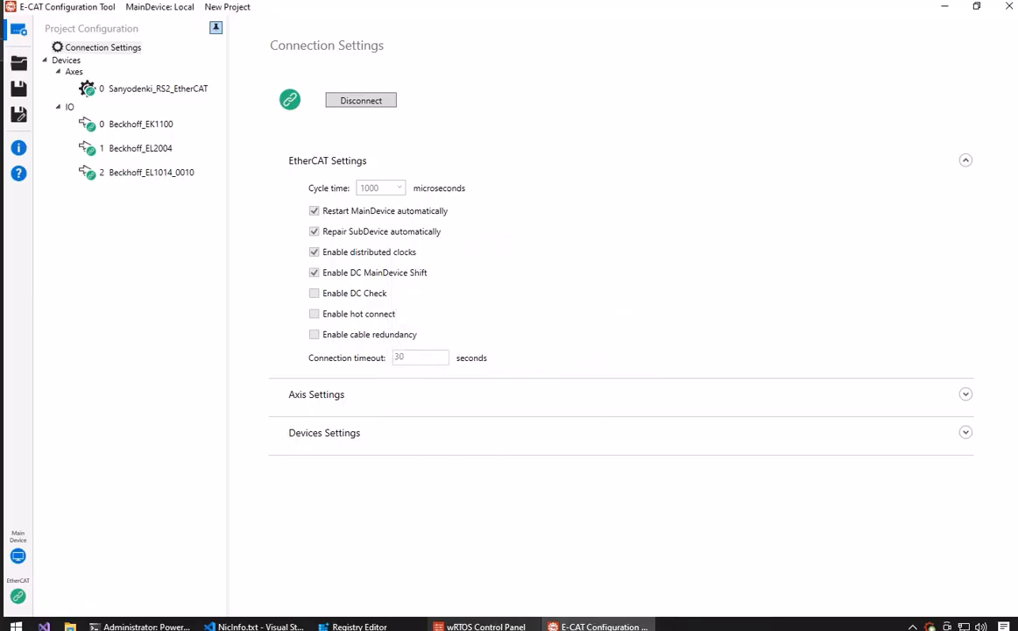
Launch another E-CAT Configuration Tool from the wRTOS Control Panel, connect it to MainDevice instance 1 and acknowledge the existing EtherCAT connection.
{"action": "left_click", "coordinate": [480, 626]}
{"action": "left_click", "coordinate": [441, 264]}
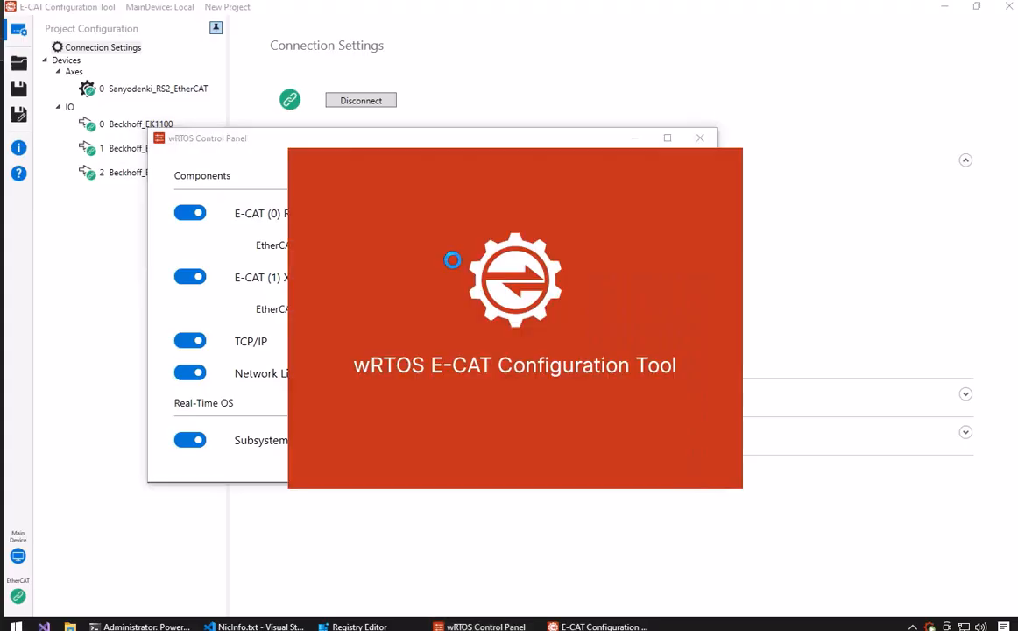
{"action": "left_click", "coordinate": [635, 139]}
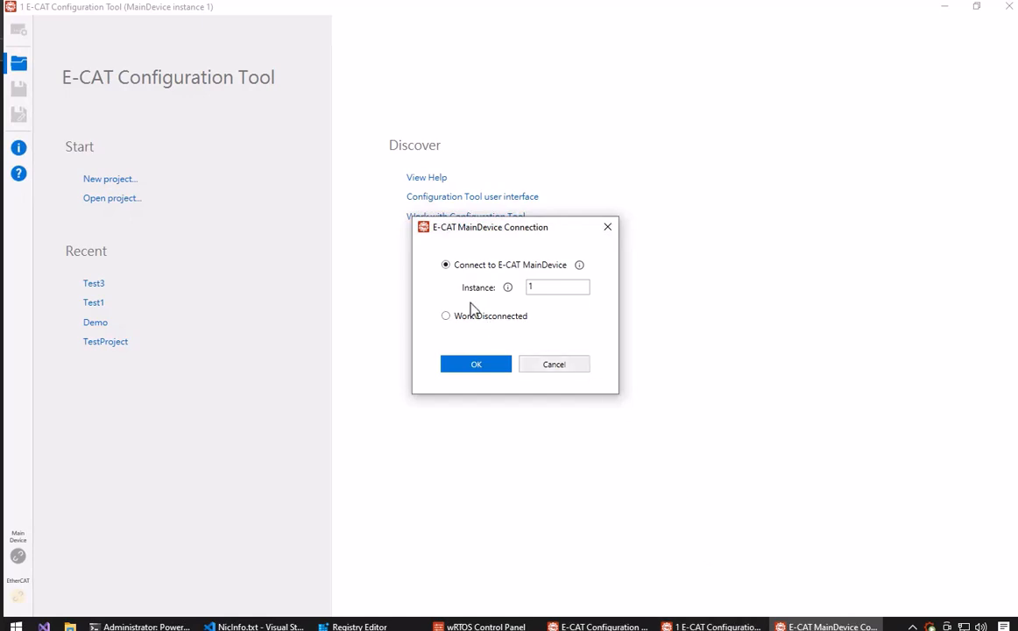
{"action": "left_click", "coordinate": [494, 370]}
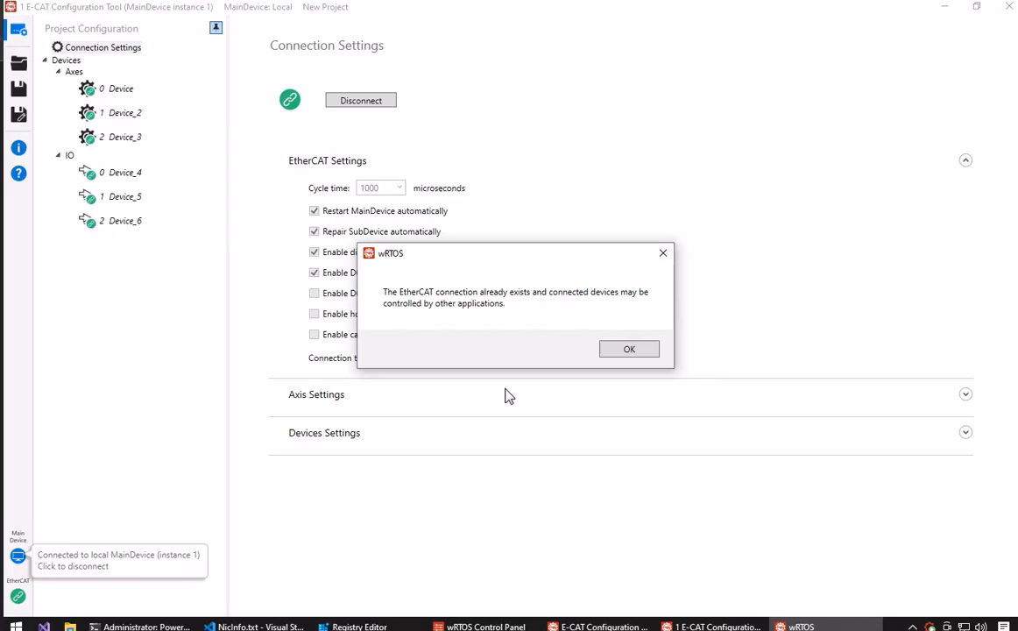
{"action": "left_click", "coordinate": [629, 350]}
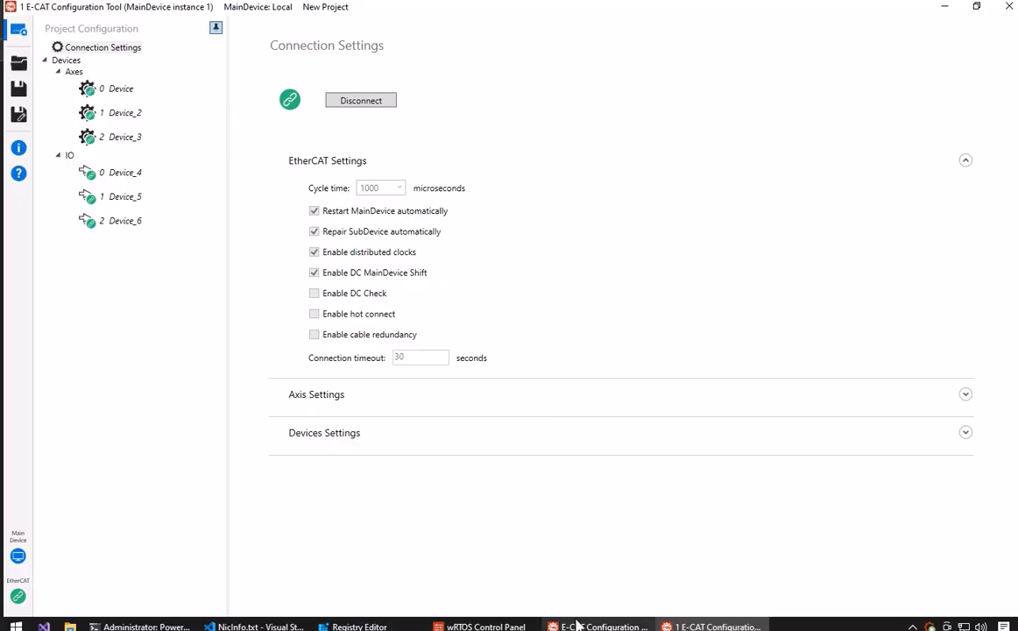
{"action": "mouse_move", "coordinate": [581, 626]}
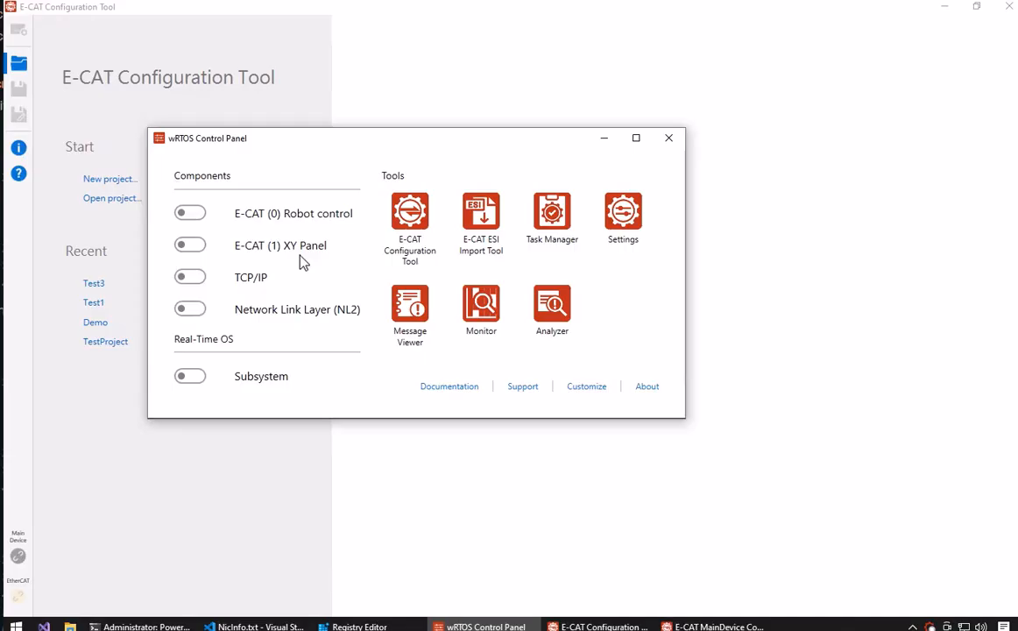
Start the E-CAT Configuration Tool in Work Disconnected mode and open the recent project Test3.
{"action": "left_click", "coordinate": [474, 83]}
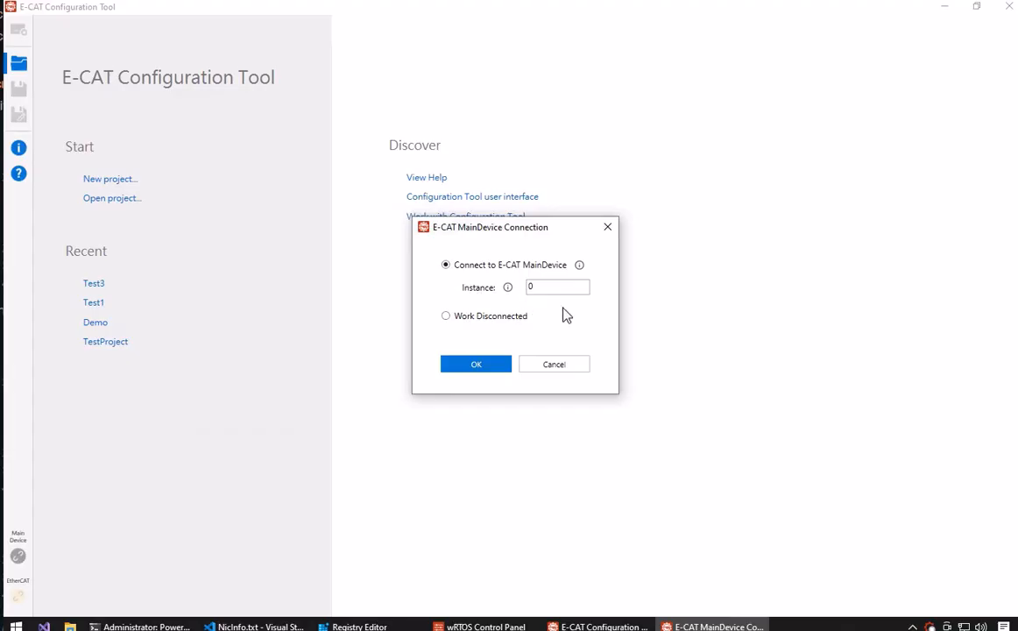
{"action": "left_click", "coordinate": [483, 318]}
{"action": "left_click", "coordinate": [490, 367]}
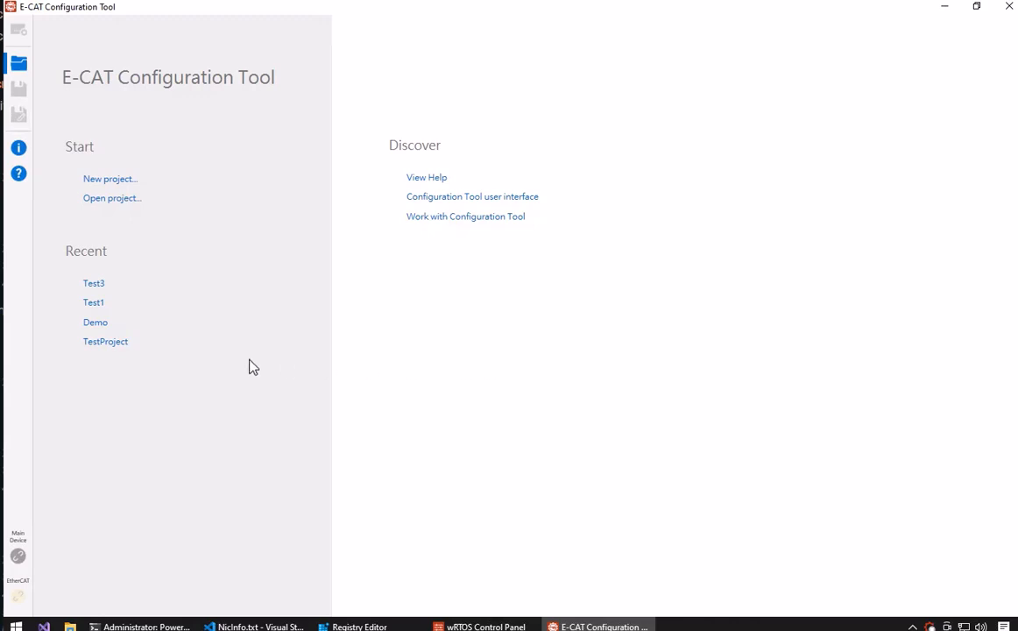
{"action": "left_click", "coordinate": [98, 288]}
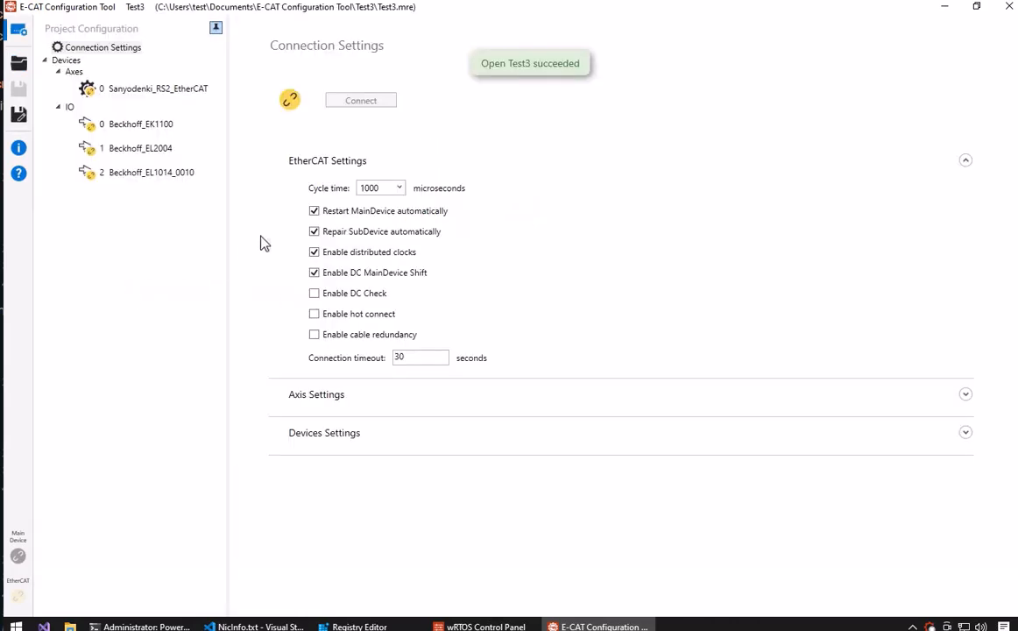
{"action": "mouse_move", "coordinate": [389, 300]}
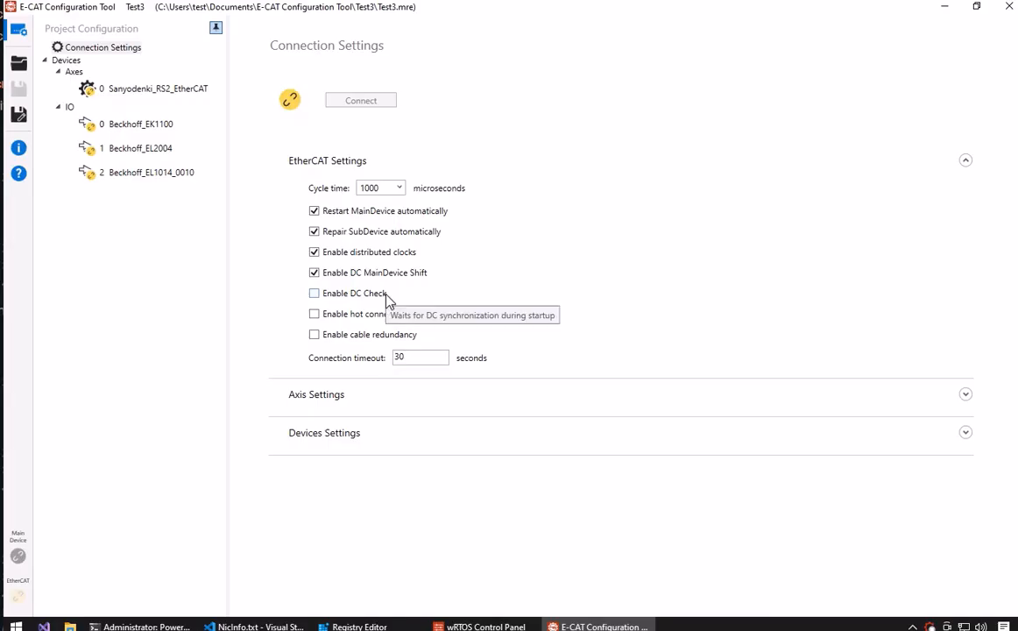